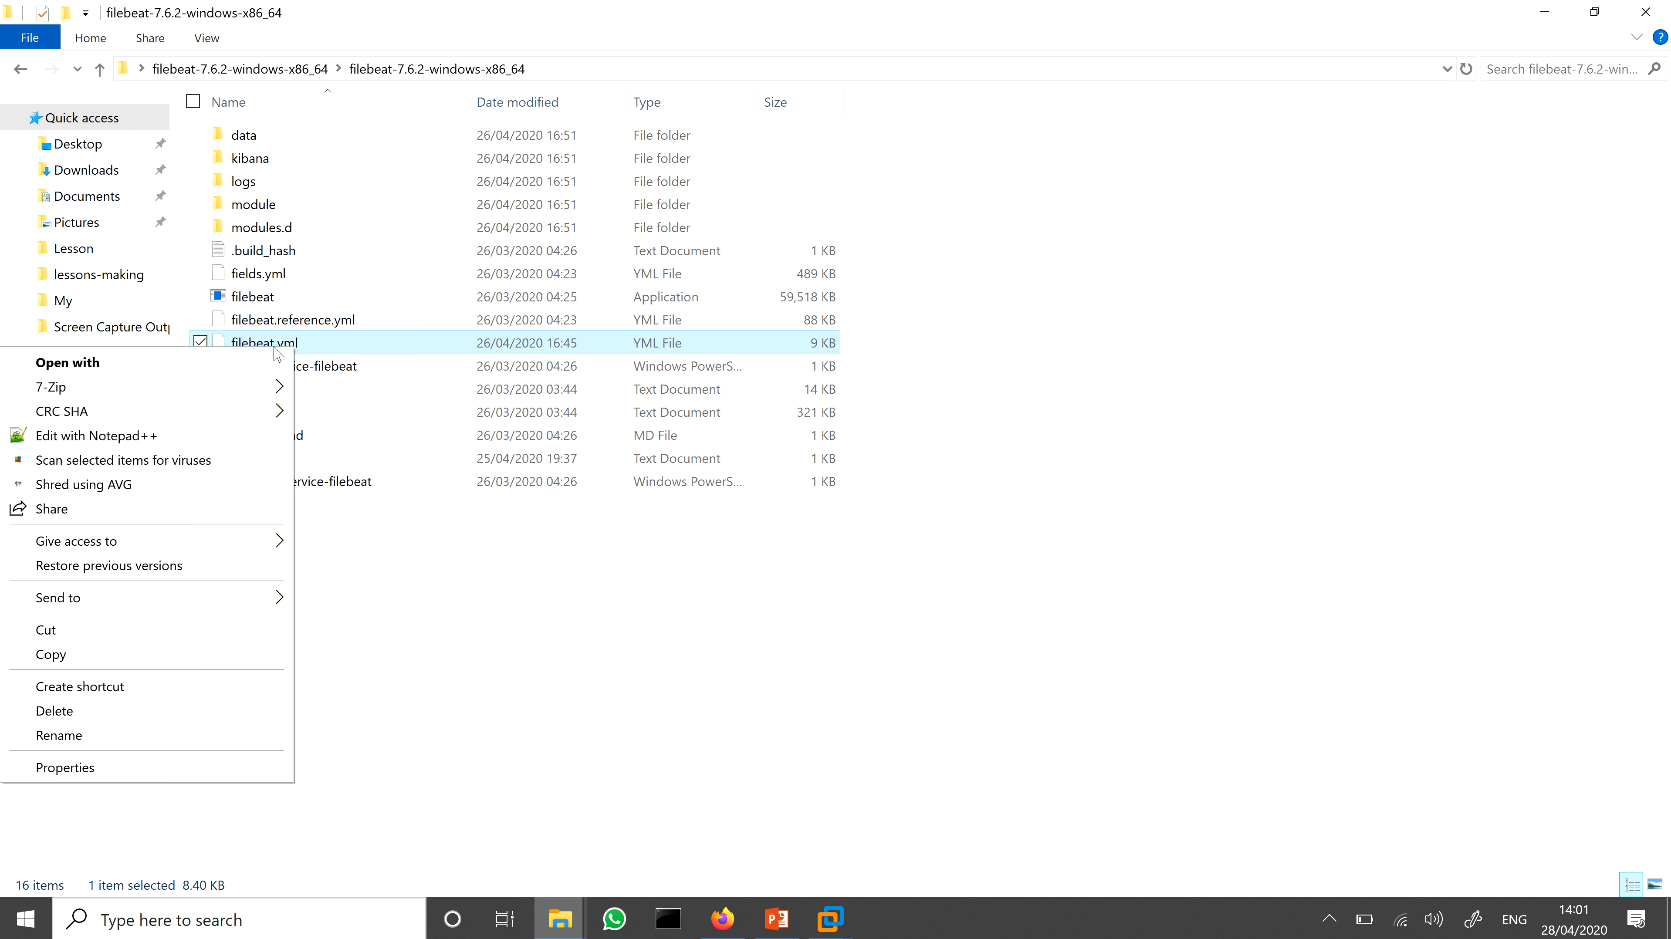
Step: Open filebeat.yml in Notepad, making Notepad the default app for .yml files, and move its window up for reading
click(267, 365)
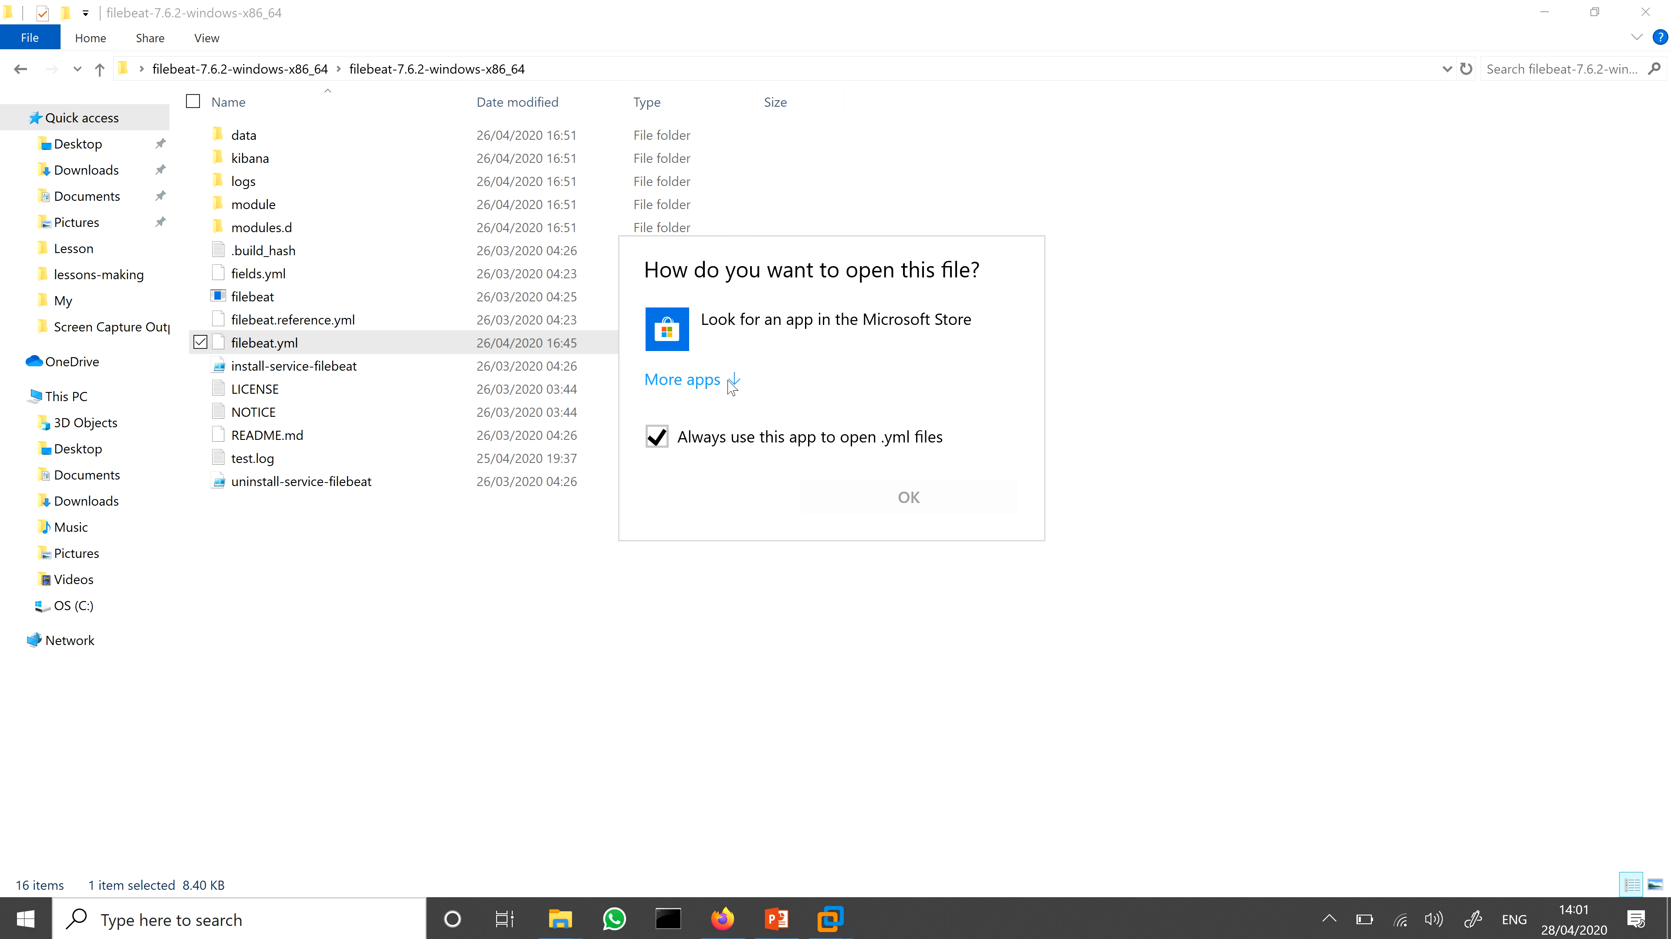
click(727, 384)
click(754, 502)
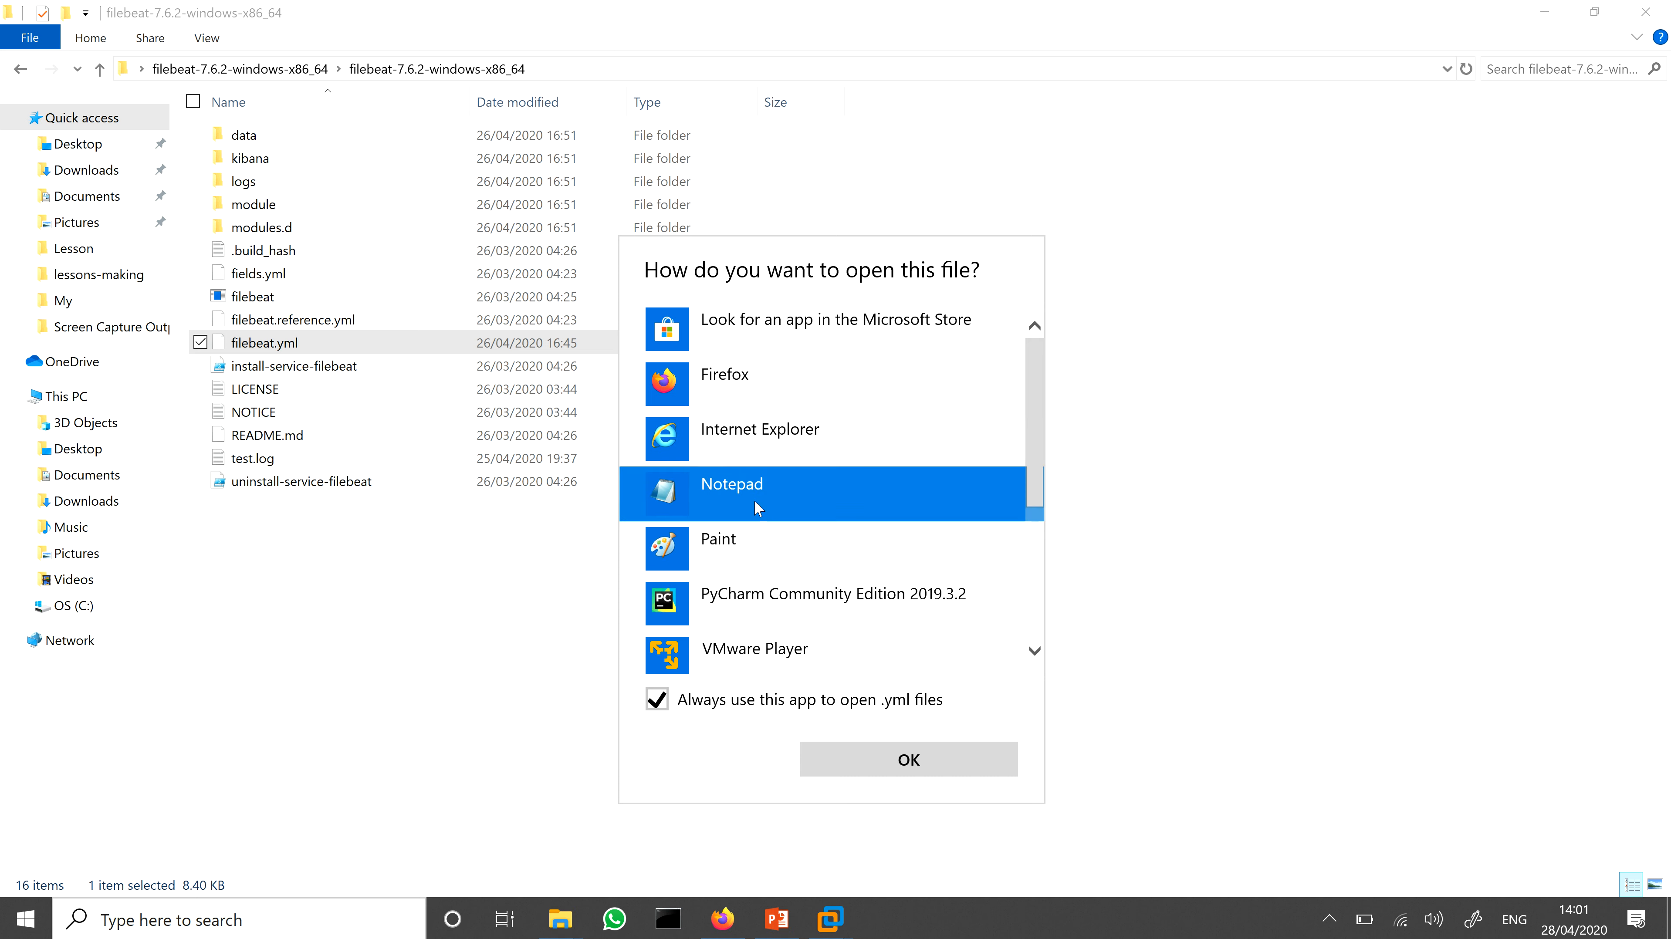
click(956, 773)
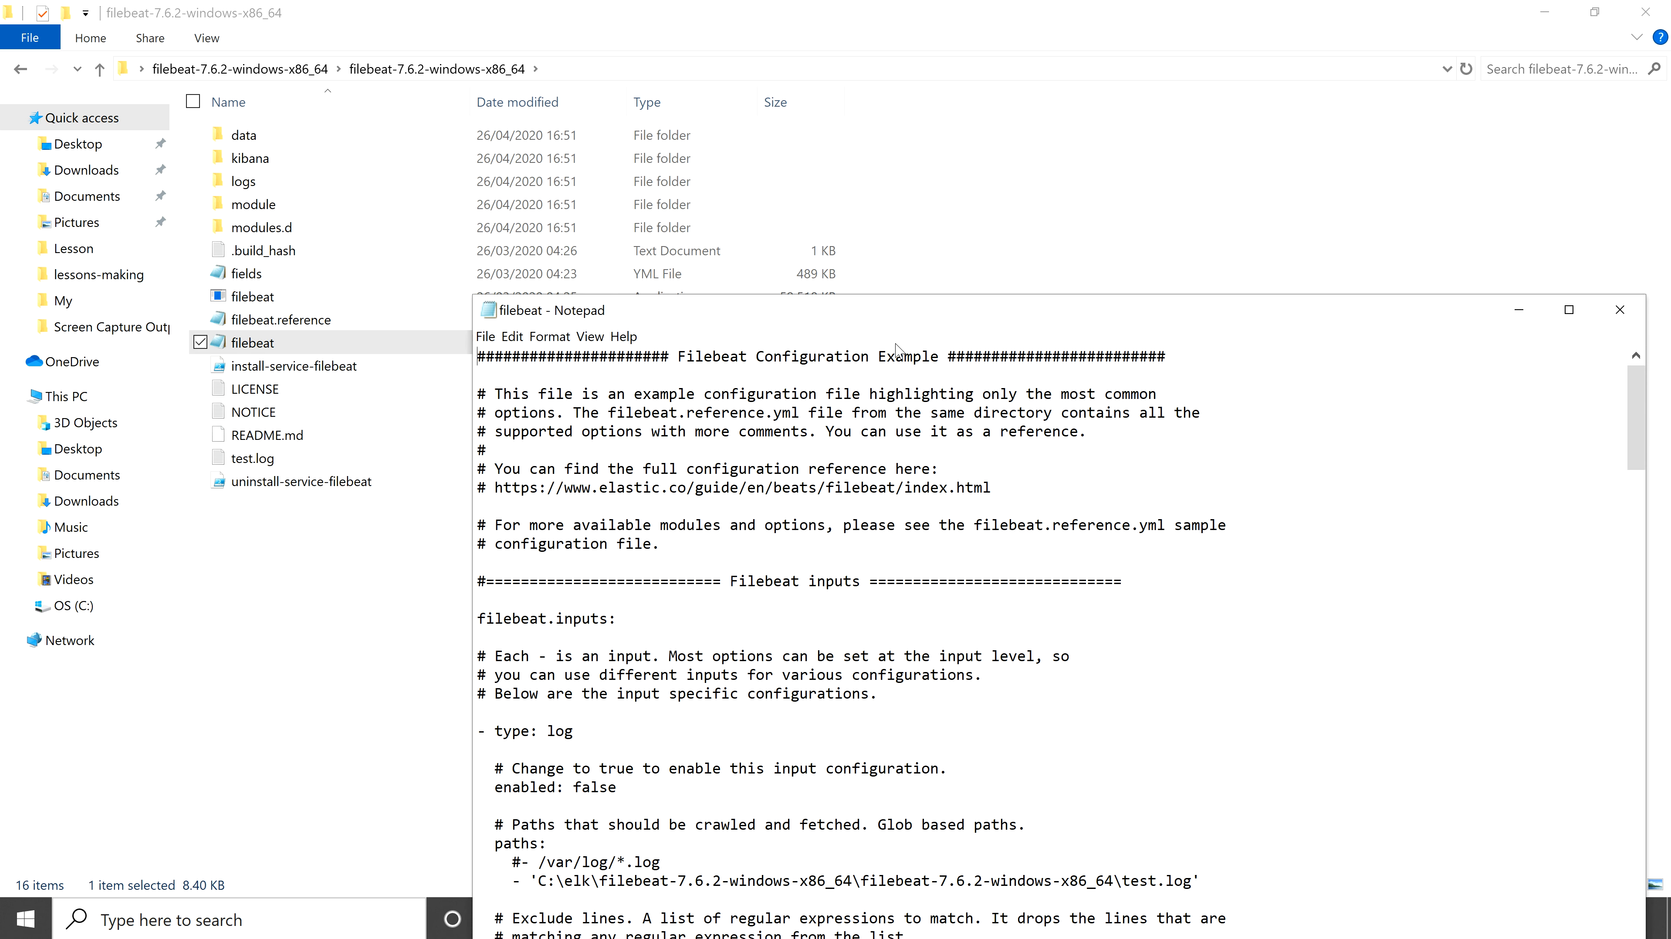
drag(899, 310, 672, 59)
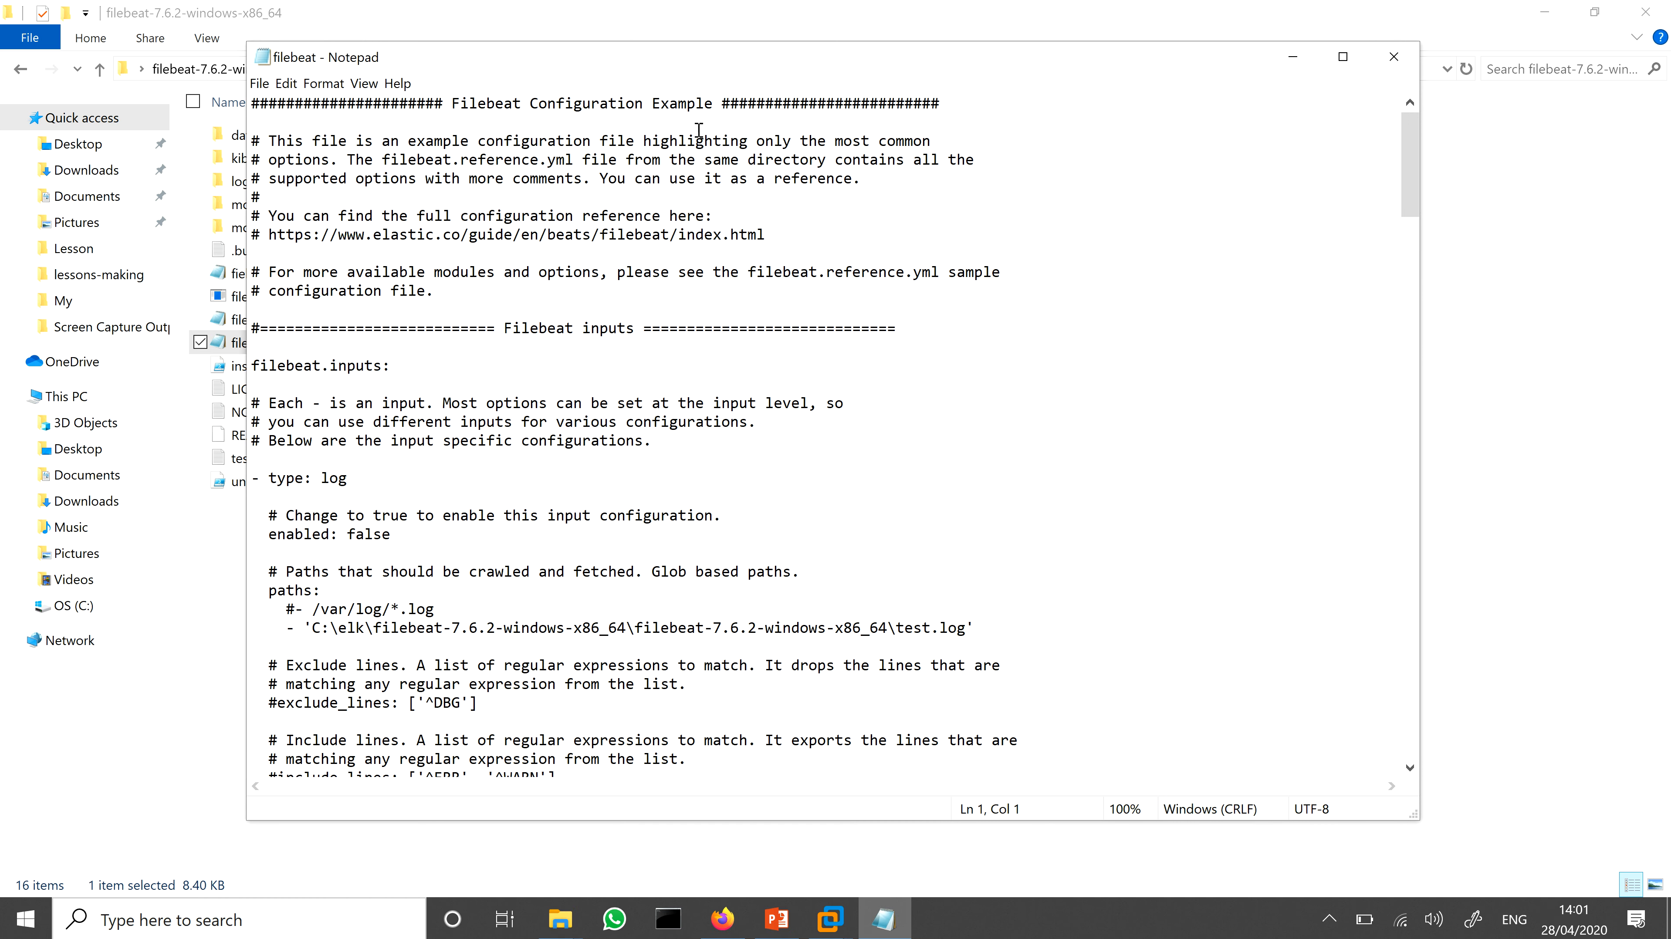
Step: Set the enabled option of the log input under filebeat.inputs to true
click(253, 365)
drag(271, 483, 369, 477)
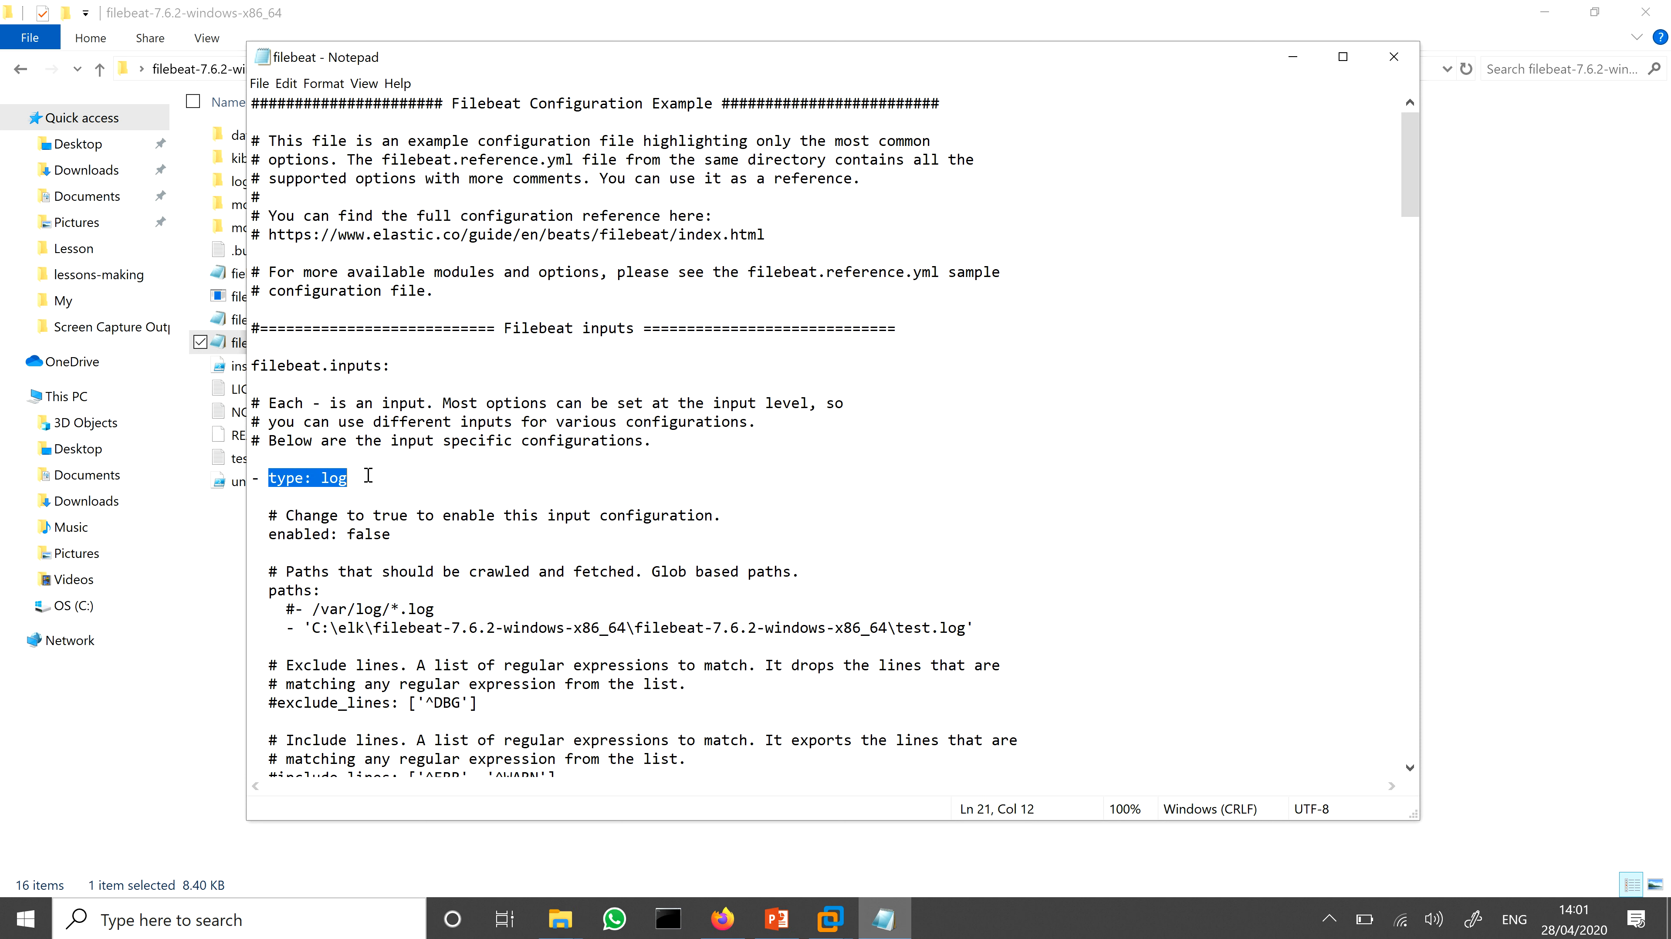
click(370, 477)
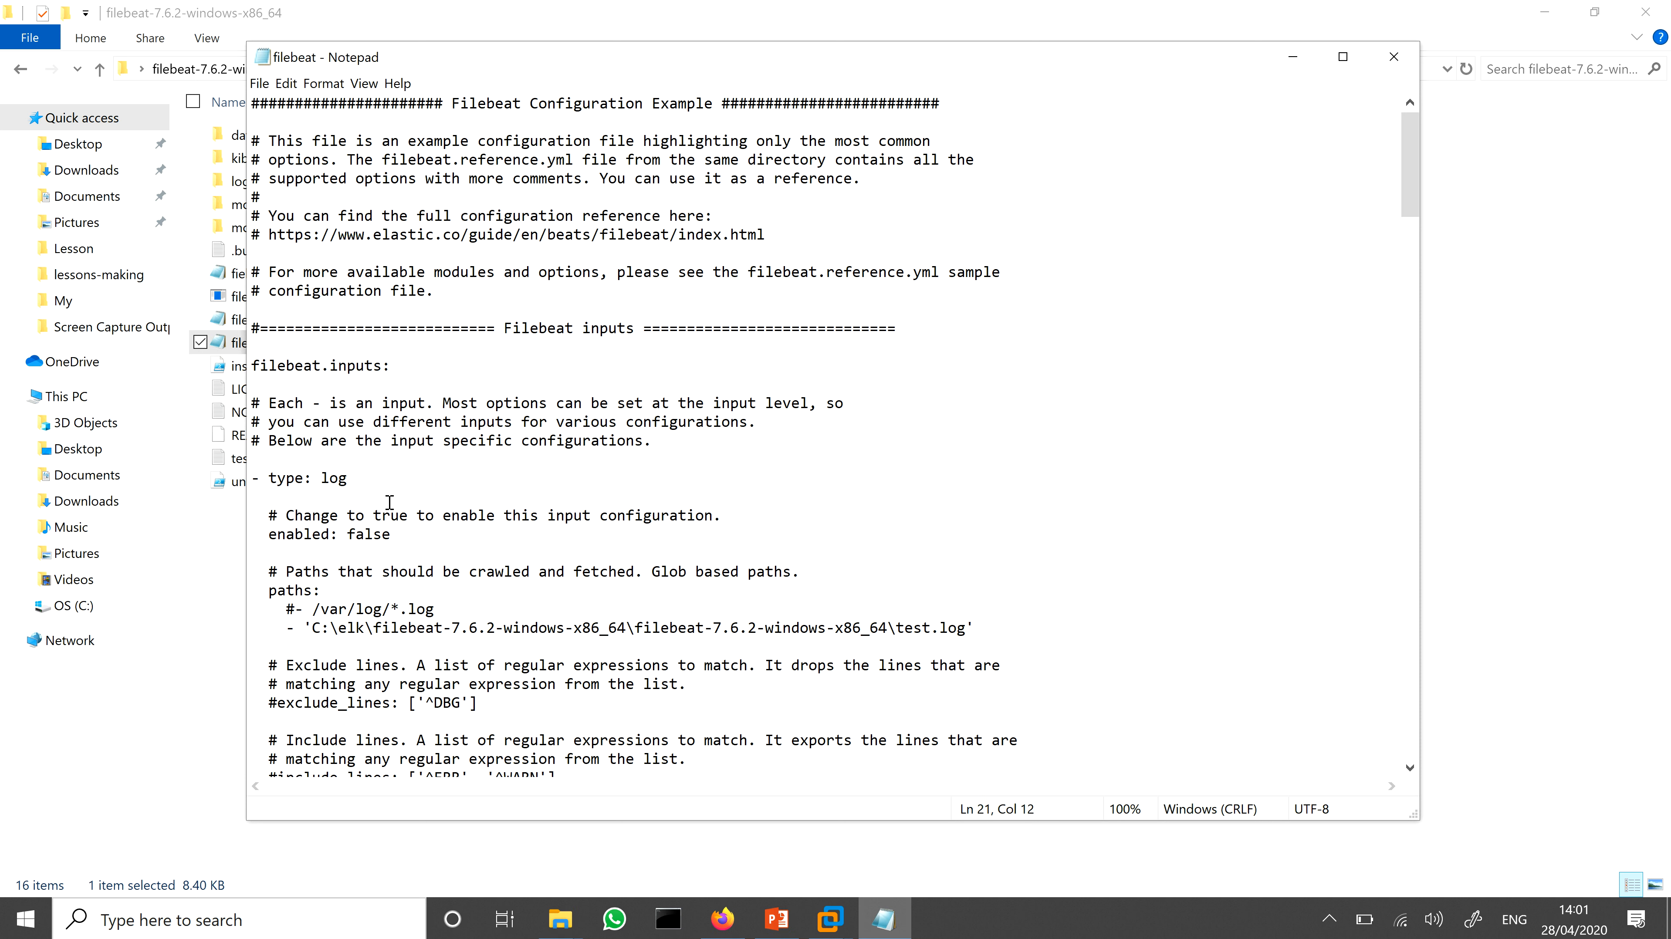
double_click(403, 536)
text(true)
Step: Examine the input's paths entries, including the test.log file path, the commented-out line and the indentation under filebeat.inputs
click(585, 589)
drag(286, 625, 476, 643)
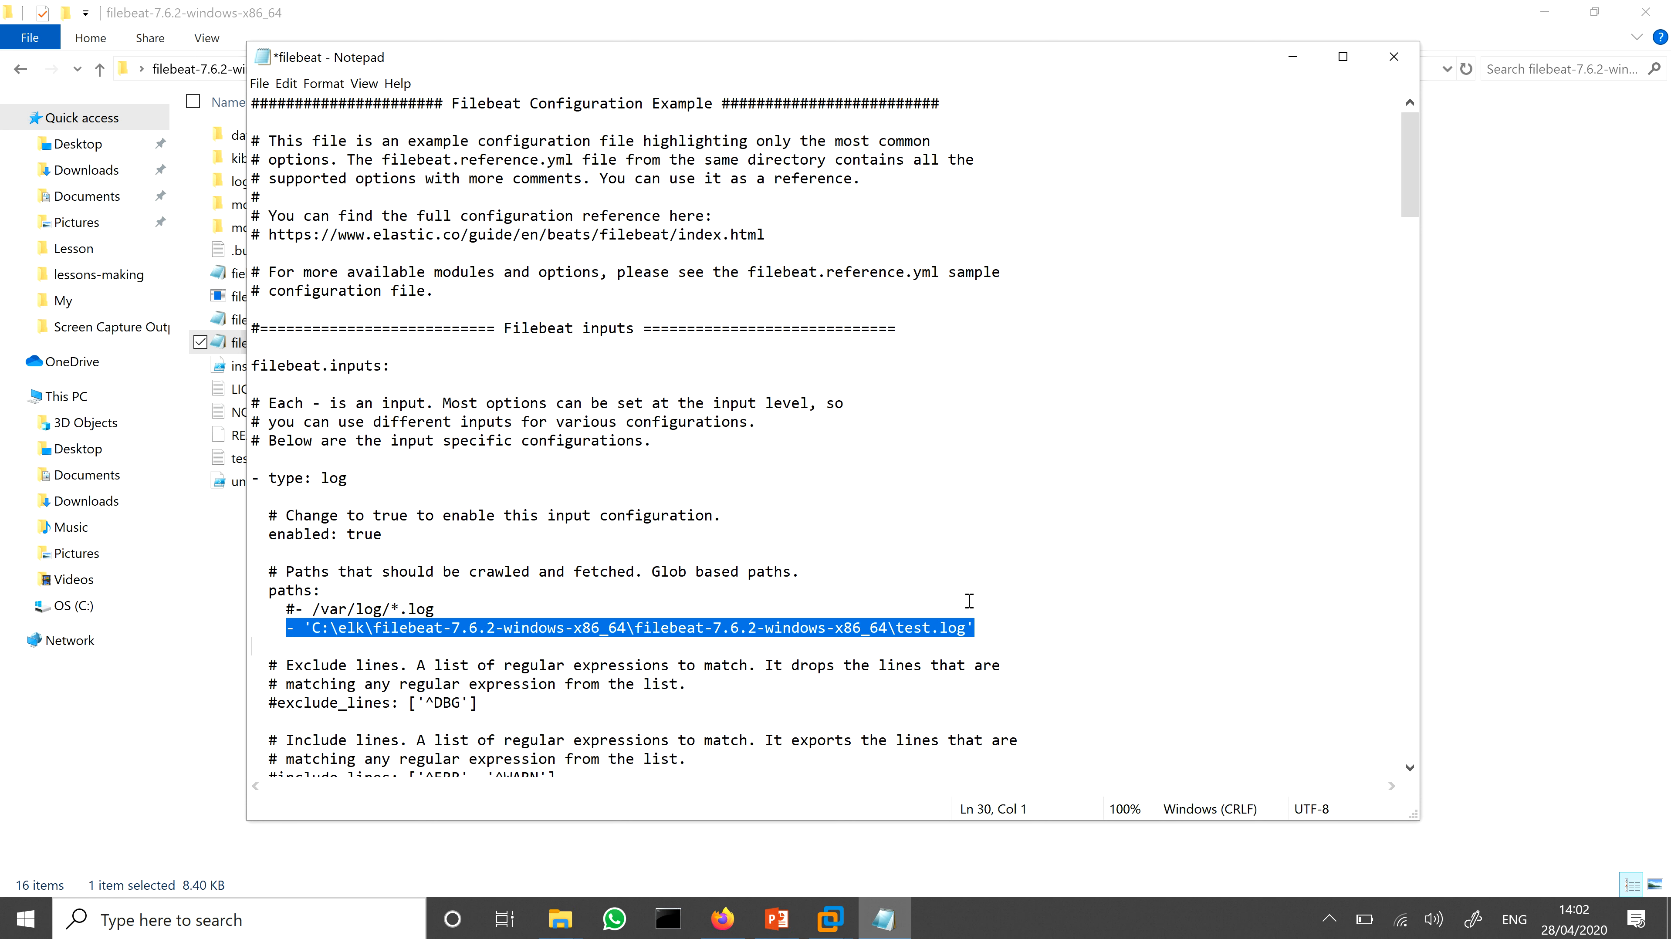
click(919, 629)
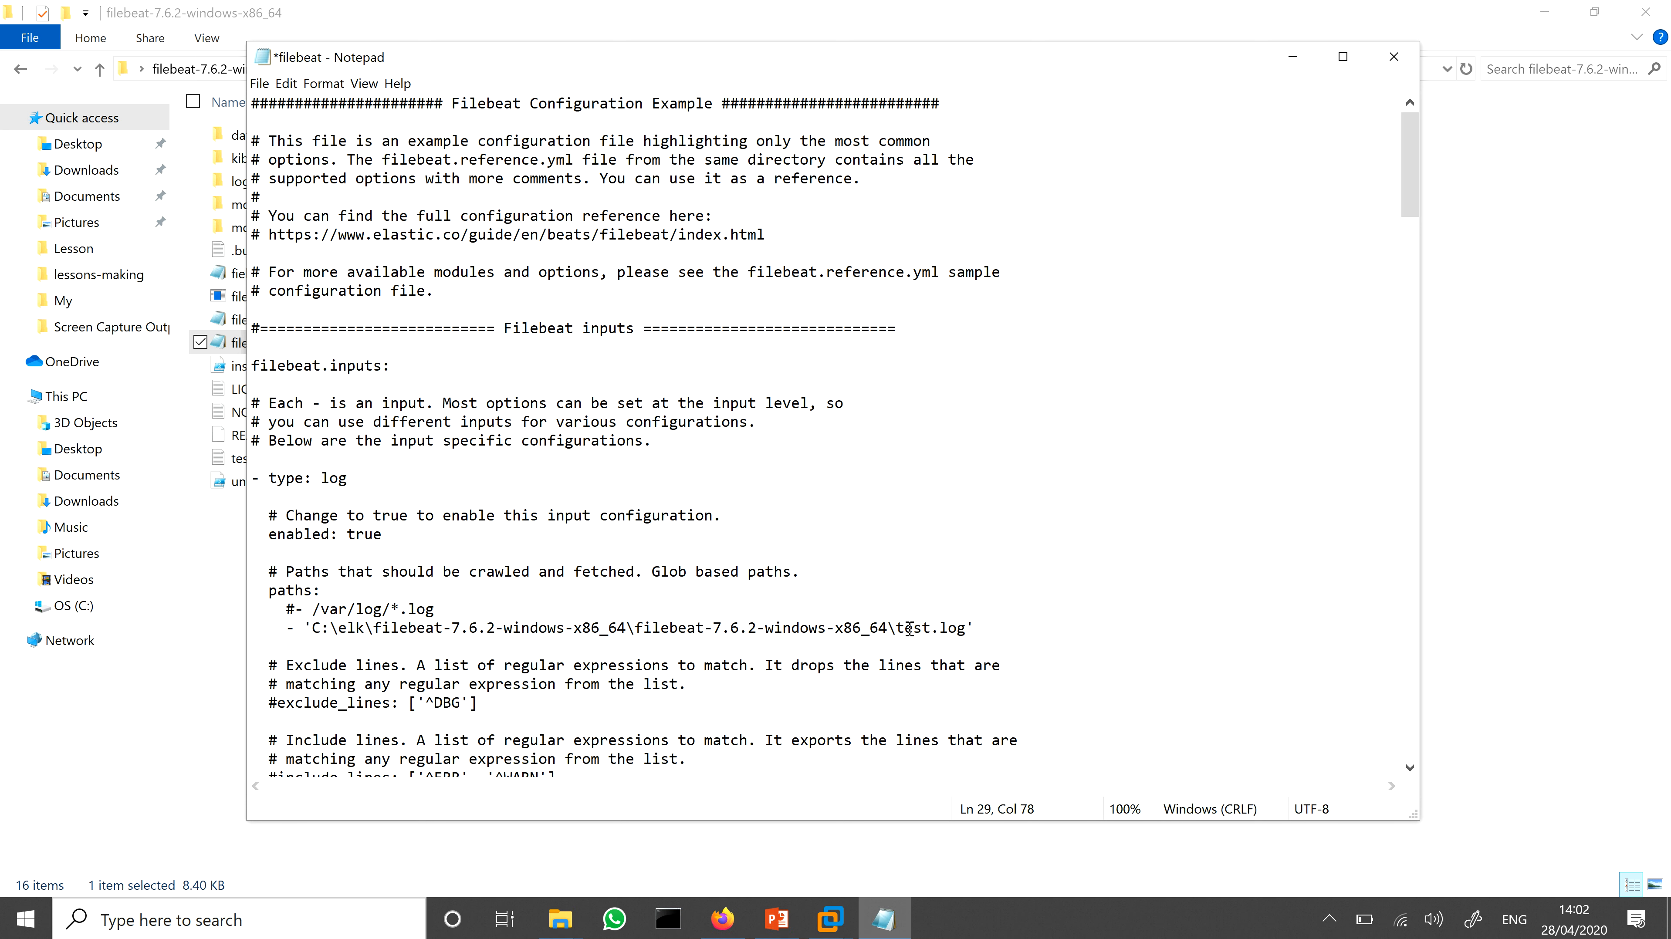
drag(898, 630, 970, 624)
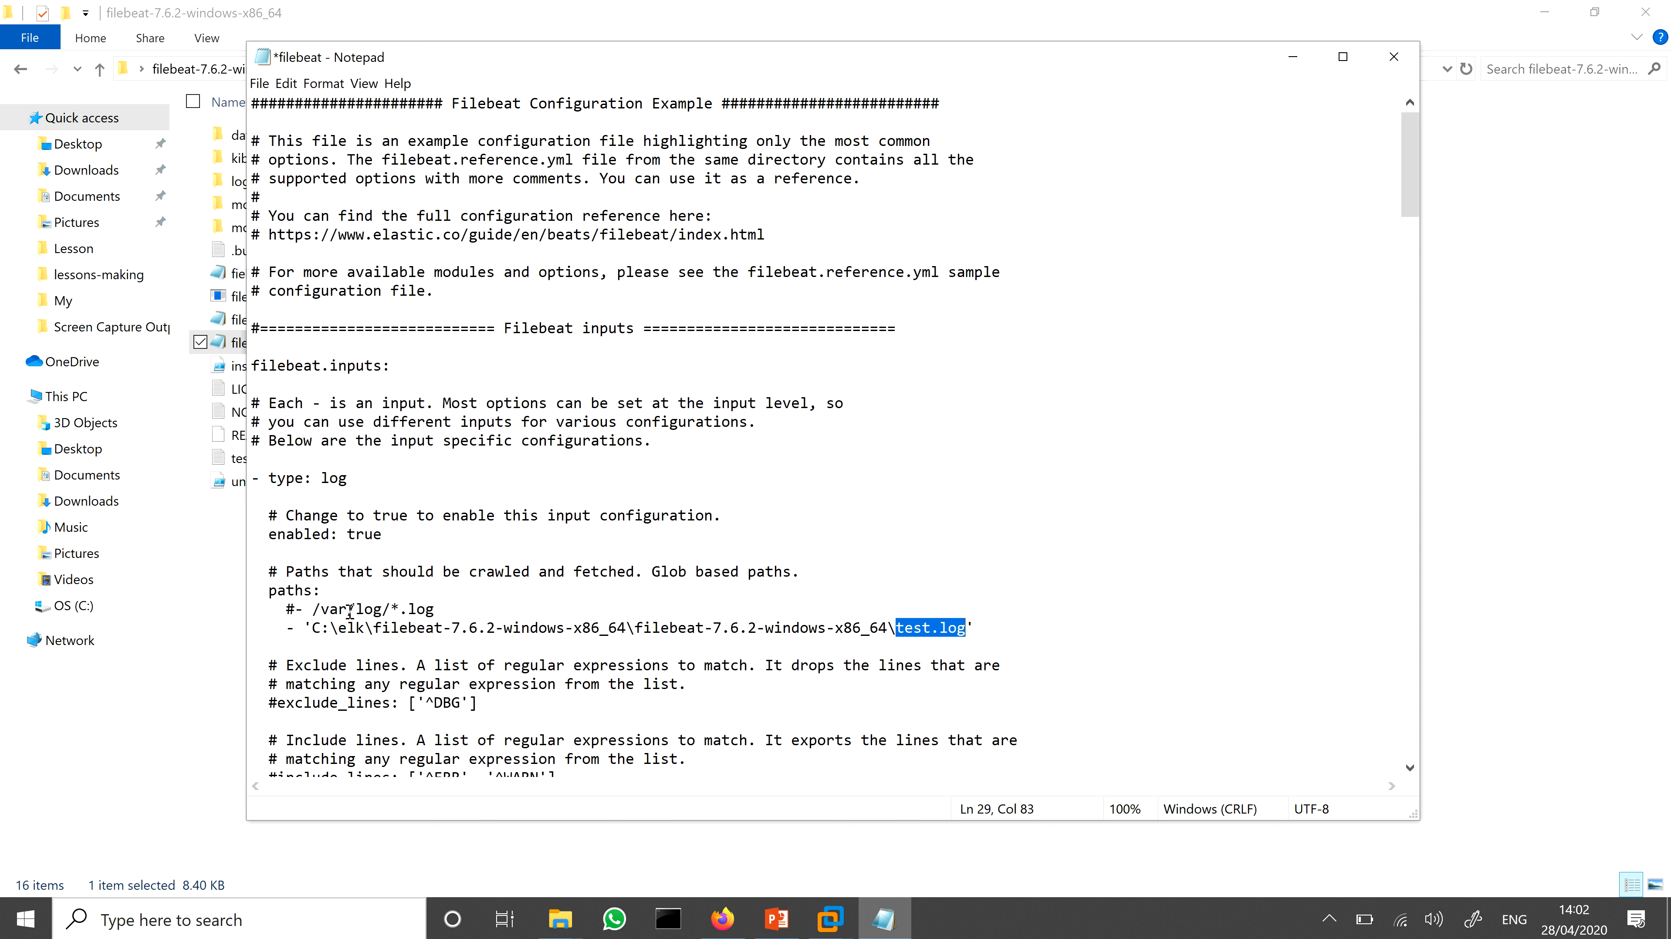
click(302, 367)
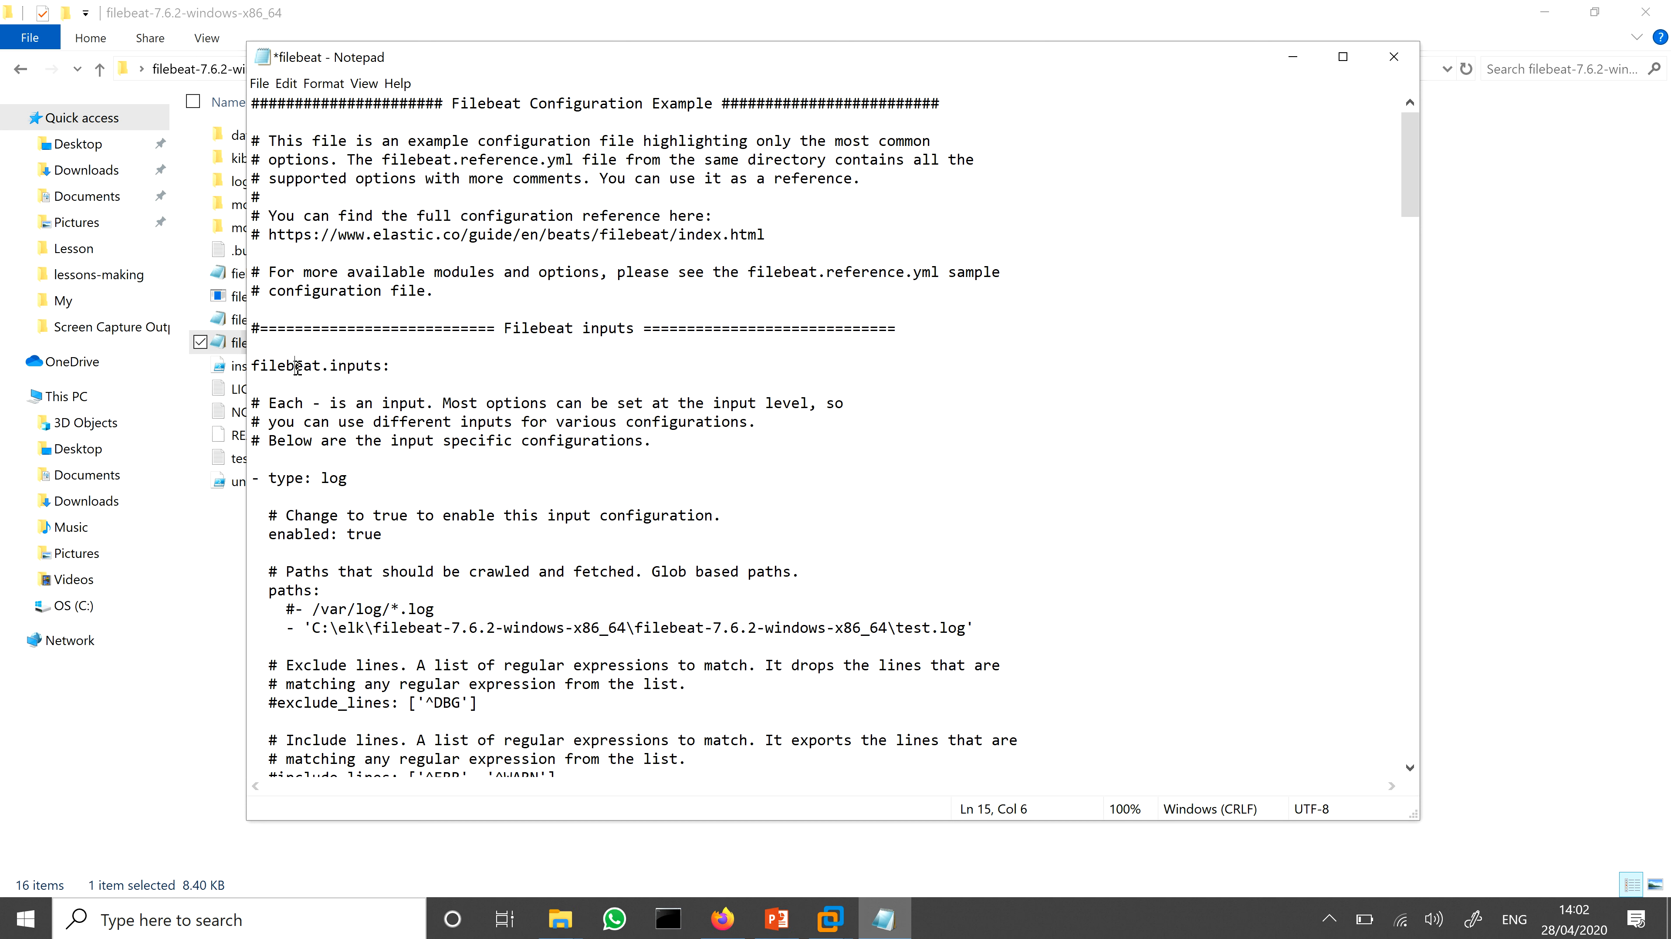
double_click(300, 366)
click(296, 475)
double_click(296, 476)
click(355, 628)
mouse_move(296, 604)
mouse_down()
mouse_move(253, 628)
mouse_move(285, 628)
mouse_up()
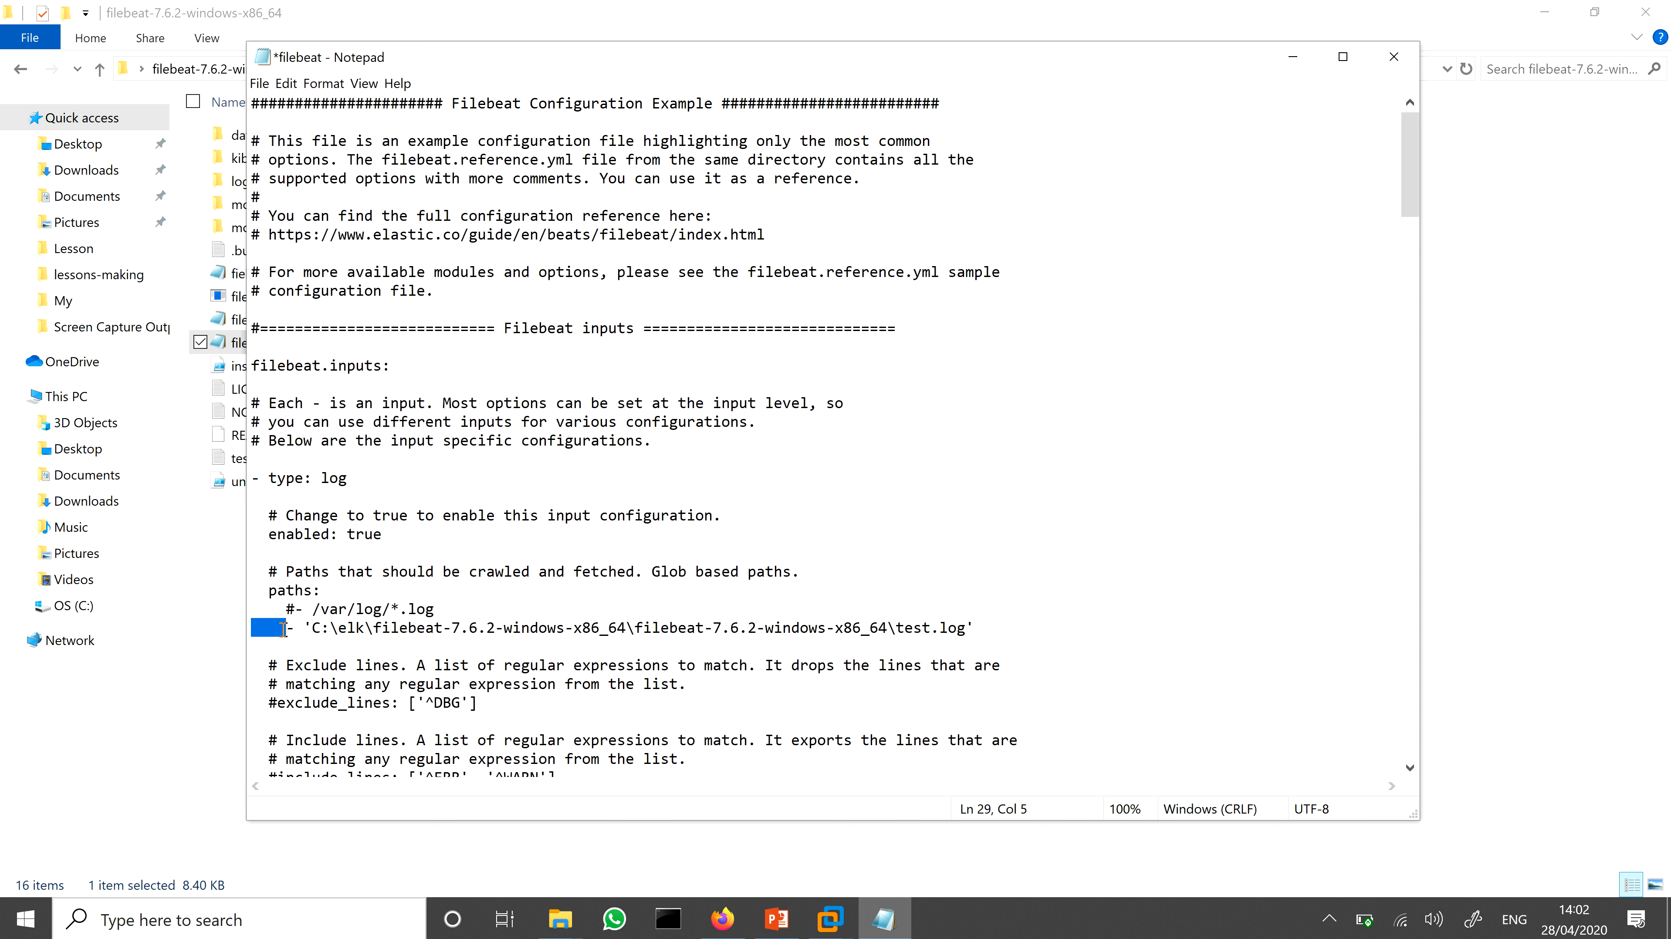
click(293, 609)
drag(293, 611, 276, 610)
click(459, 603)
Step: Maximize the configuration file and examine the hosts setting under Elasticsearch output in the Outputs section
click(1343, 64)
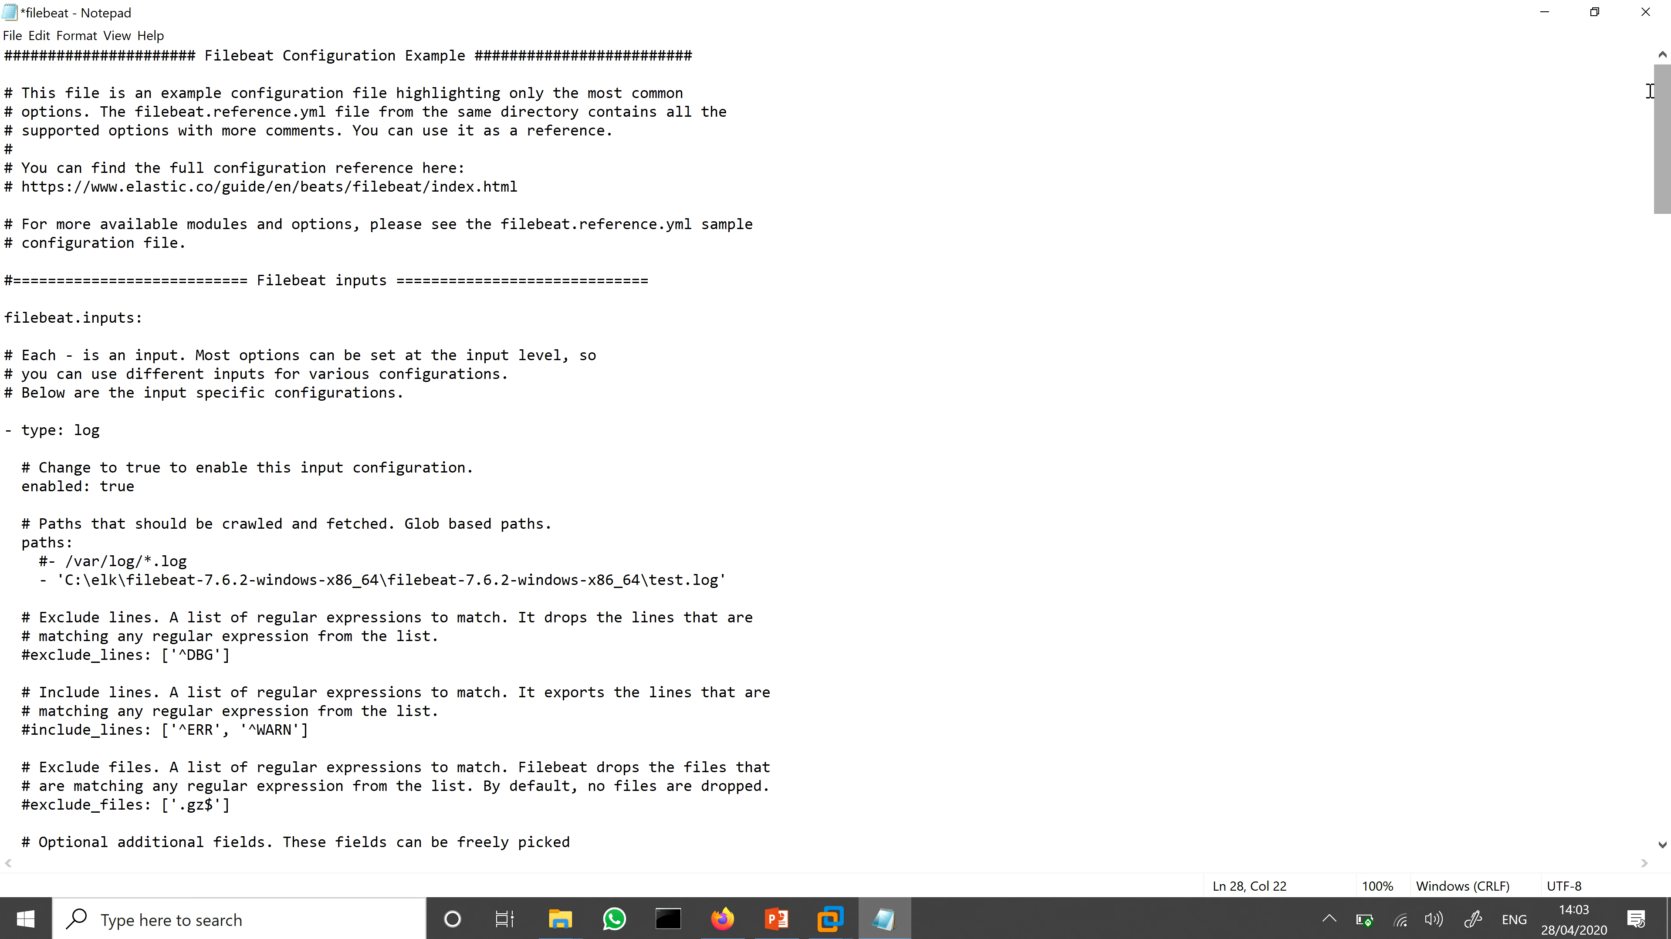
scroll(1642, 92, down, 2)
scroll(835, 460, down, 20)
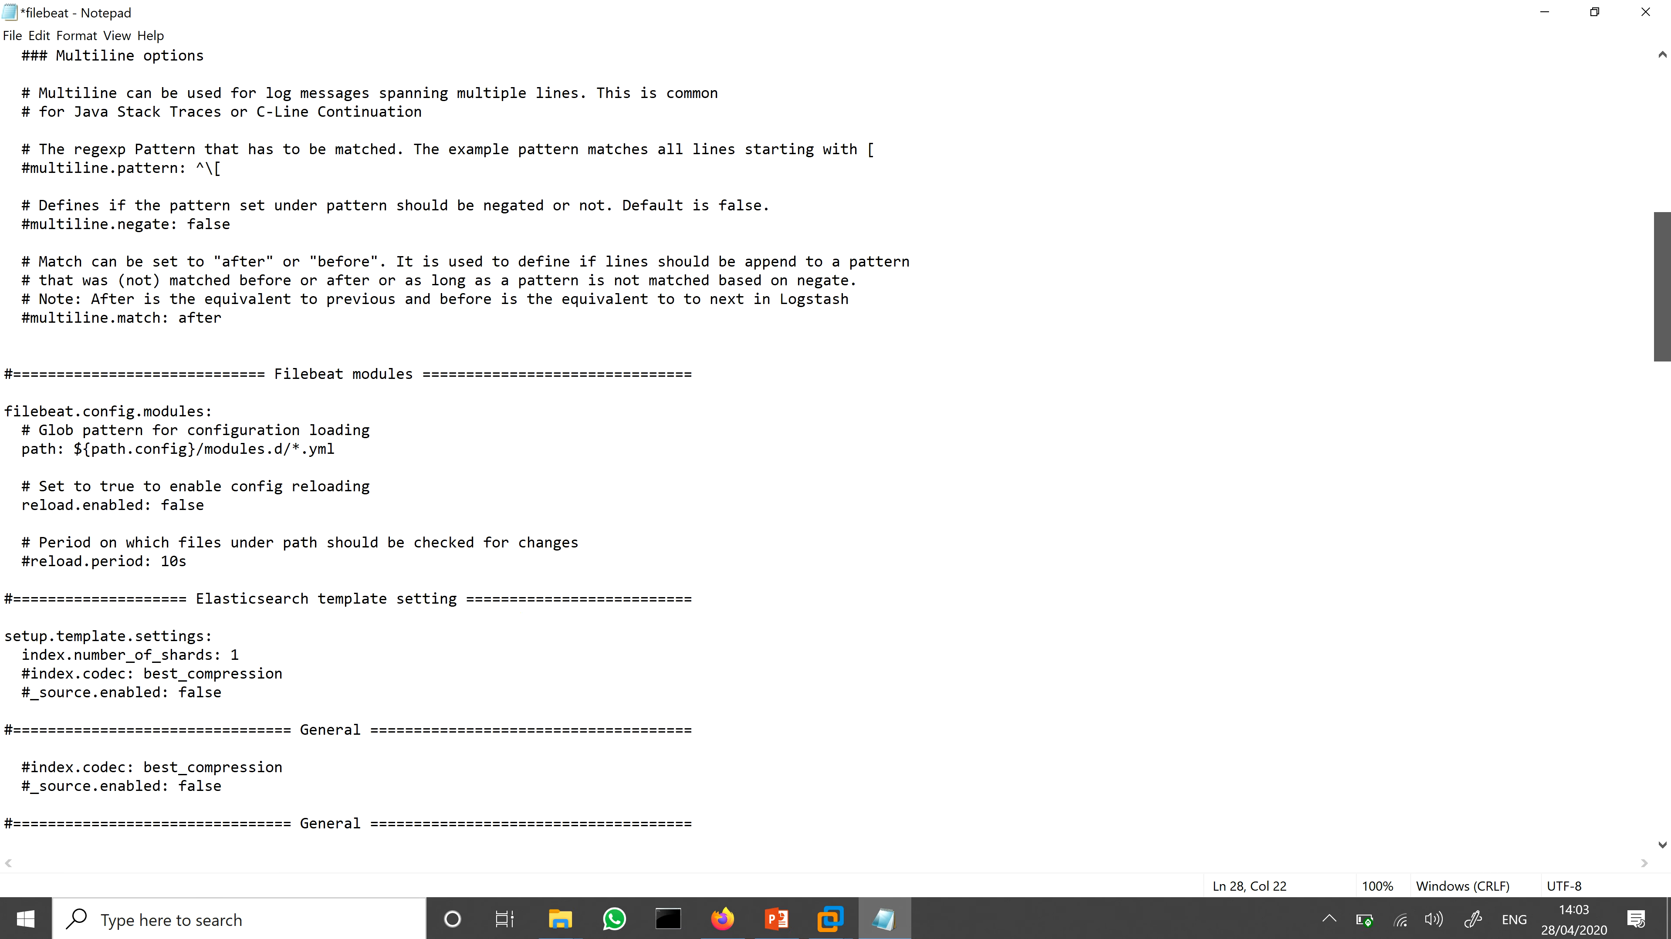
scroll(834, 461, down, 11)
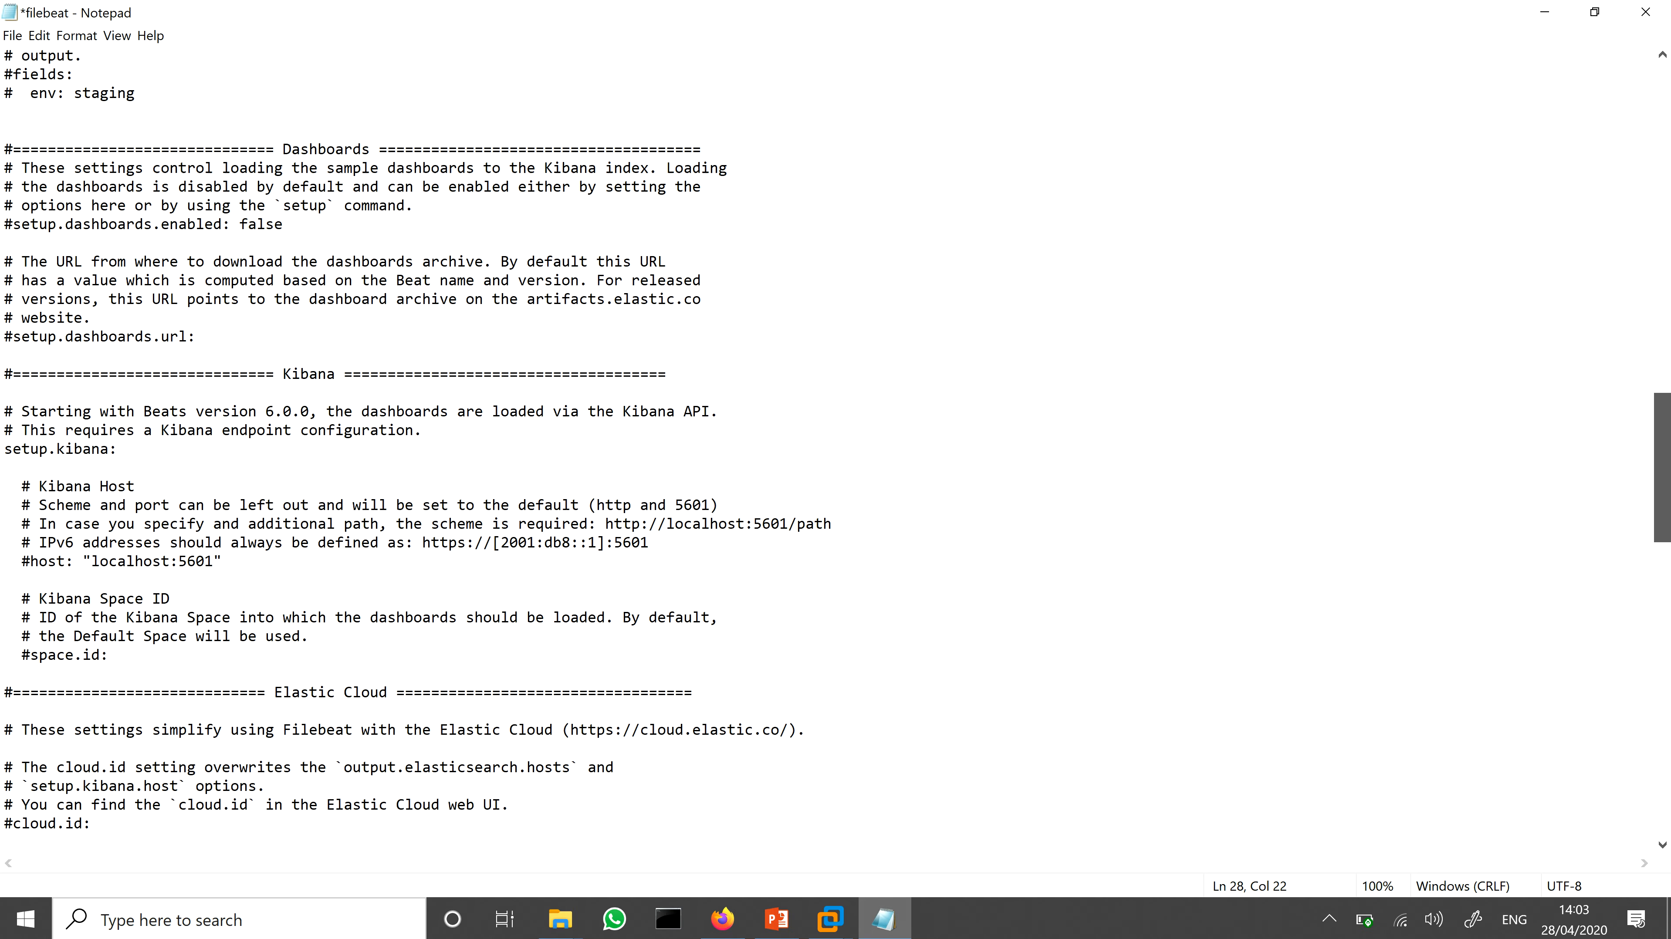
scroll(835, 460, down, 9)
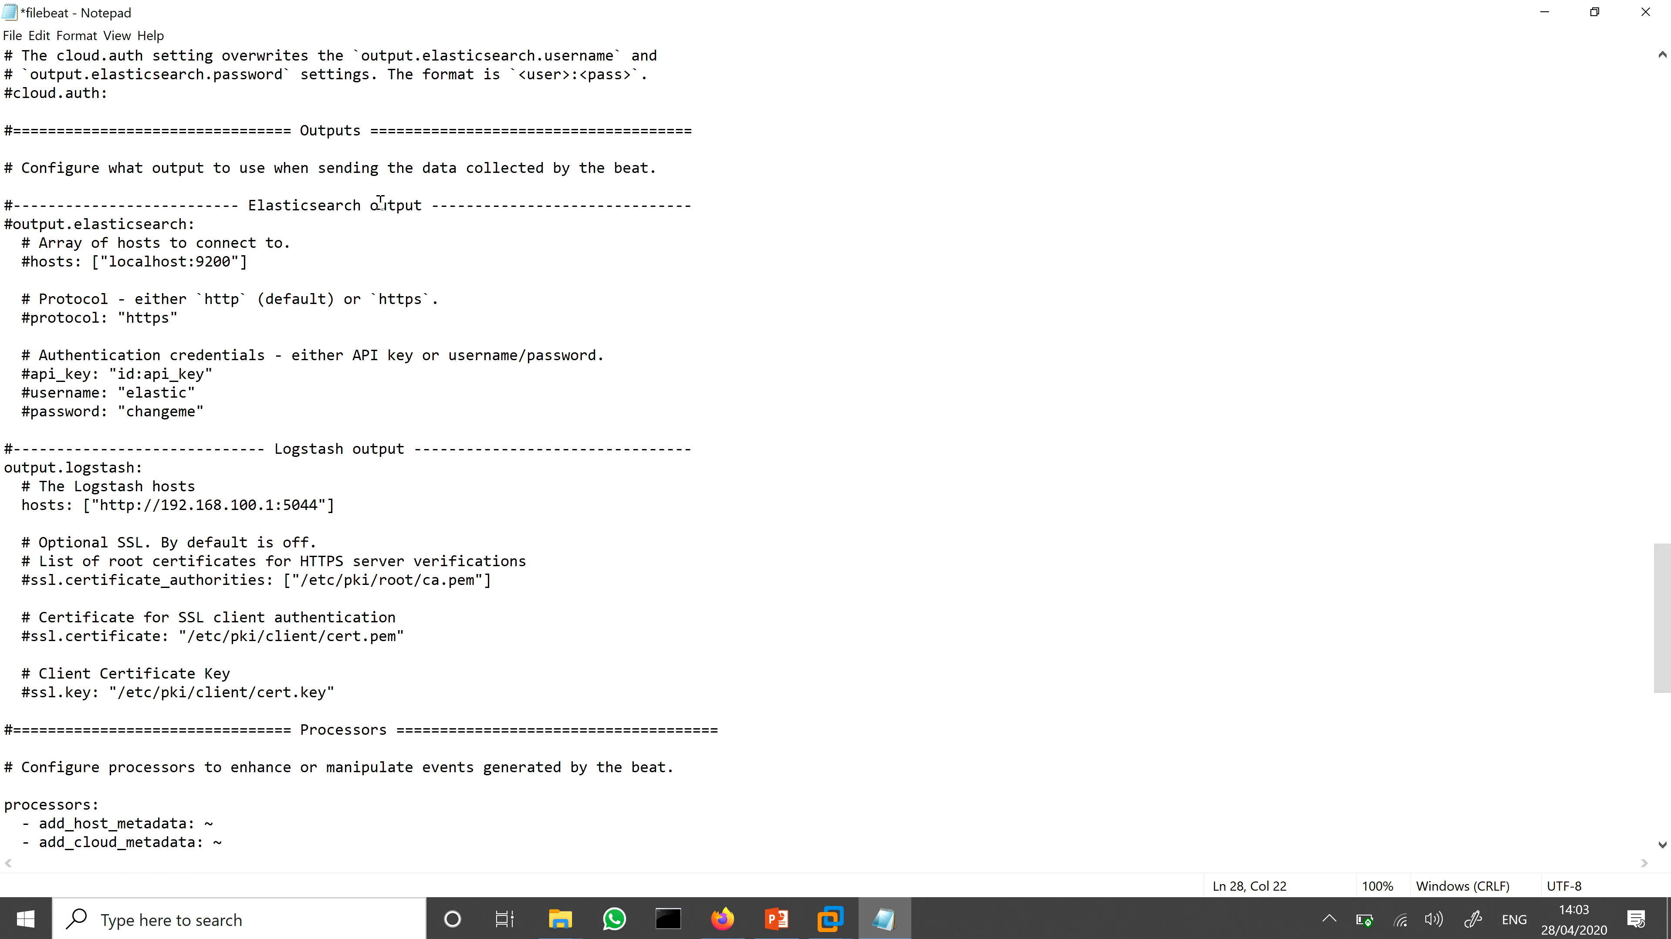
double_click(336, 132)
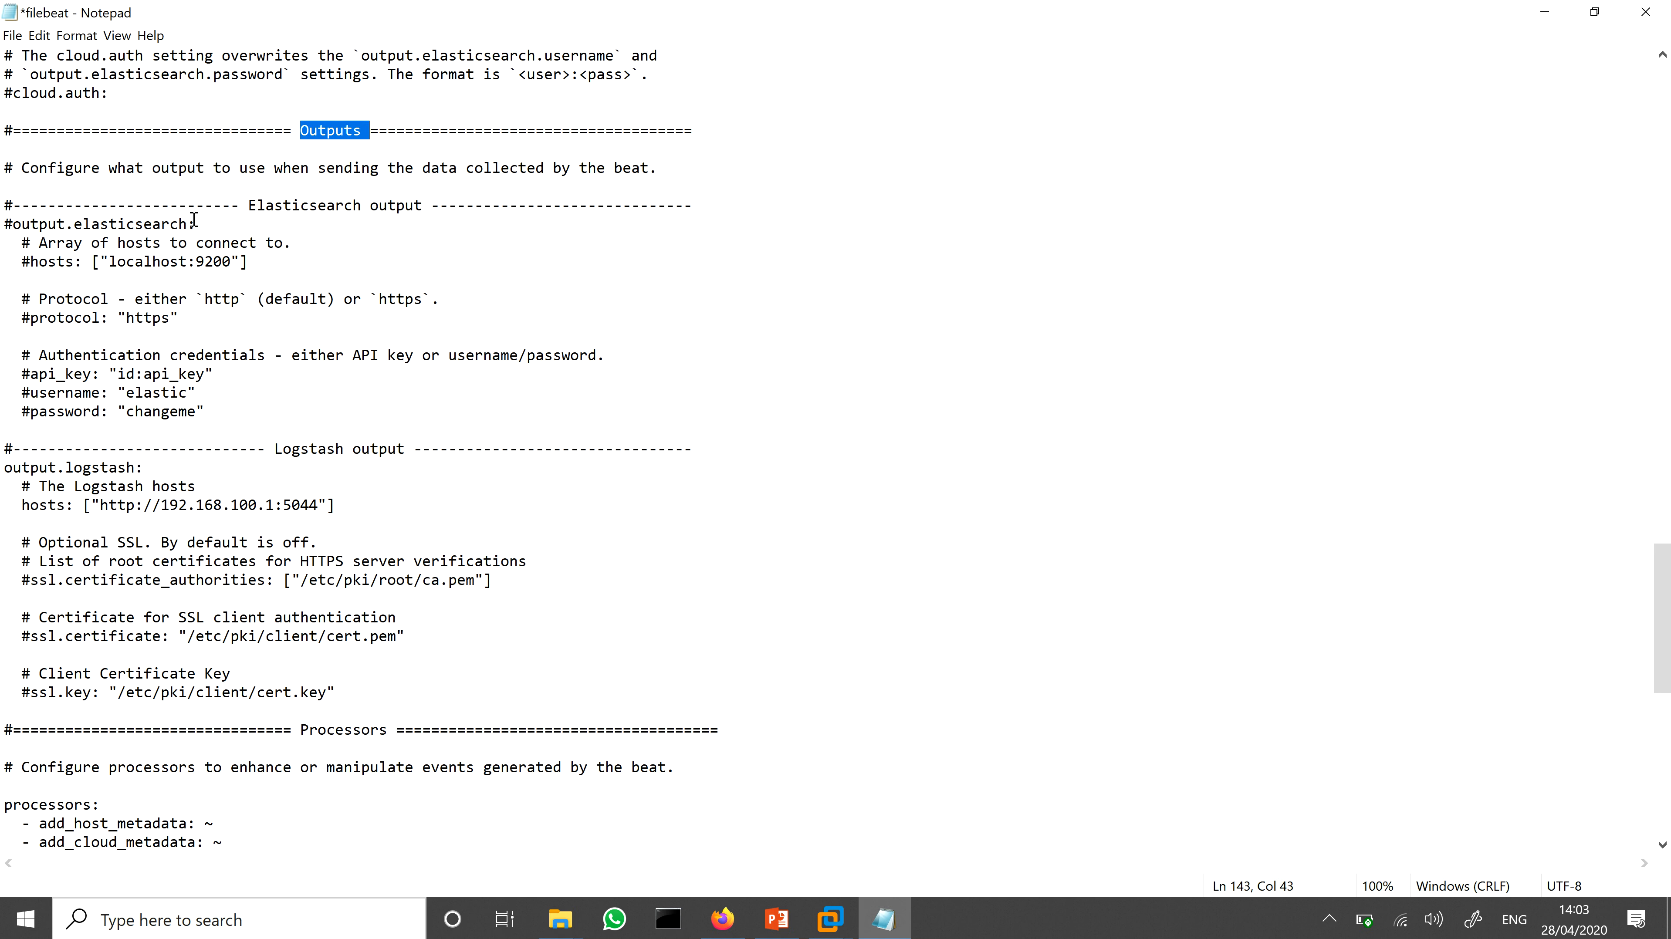
click(30, 263)
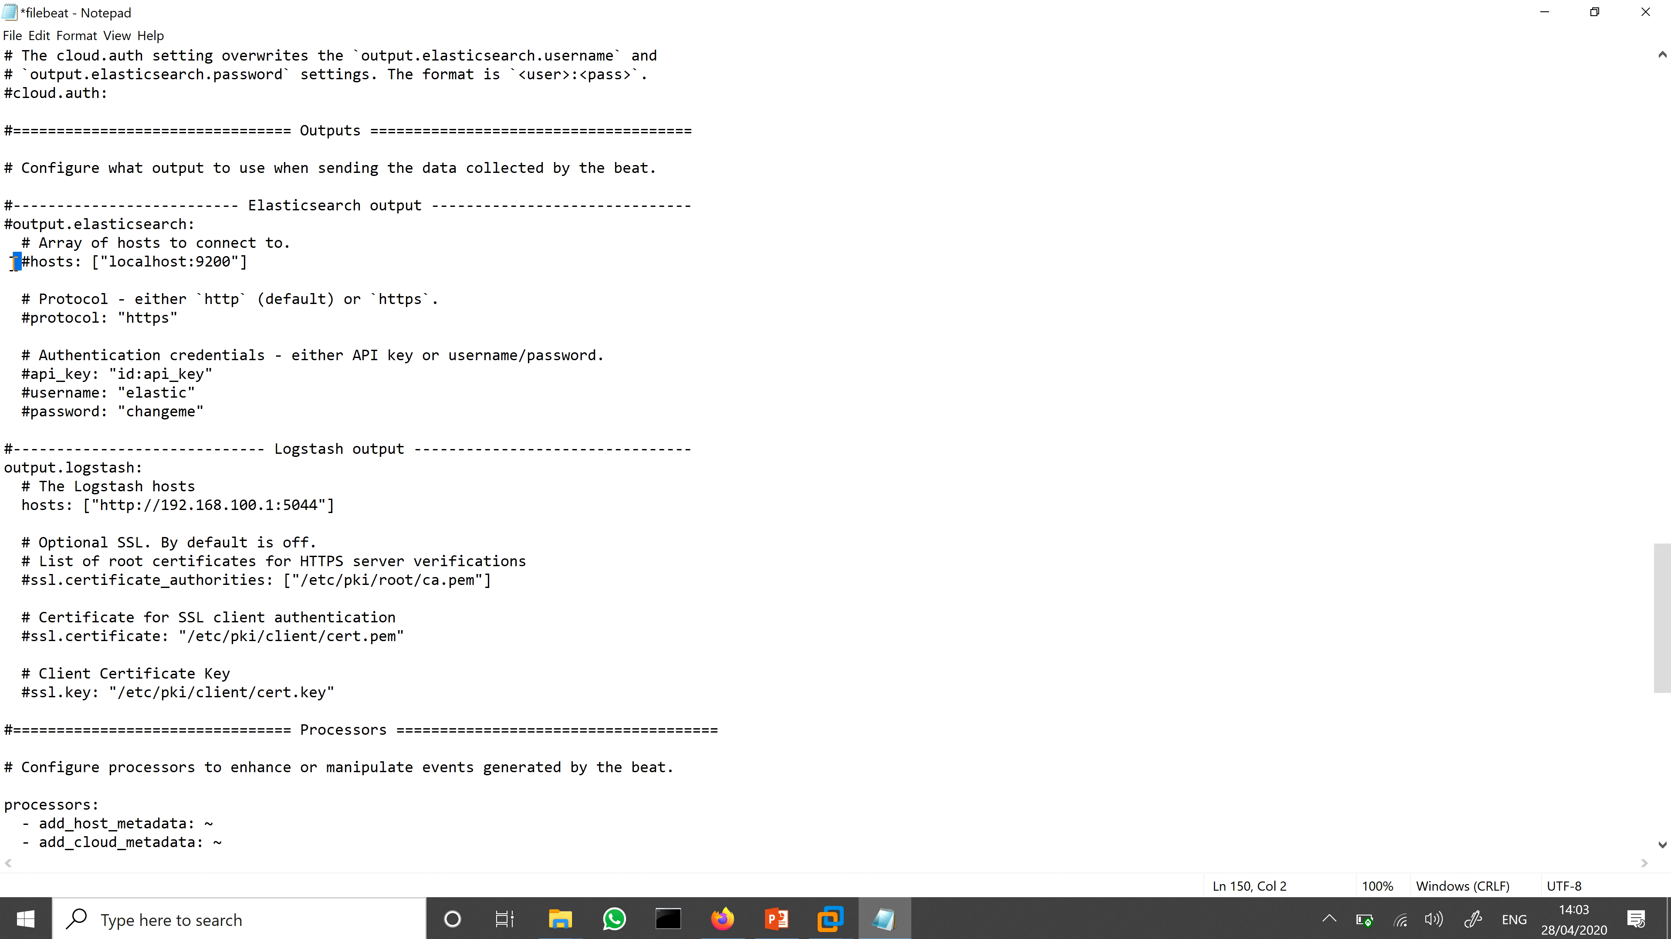
drag(21, 262, 31, 262)
drag(110, 261, 187, 260)
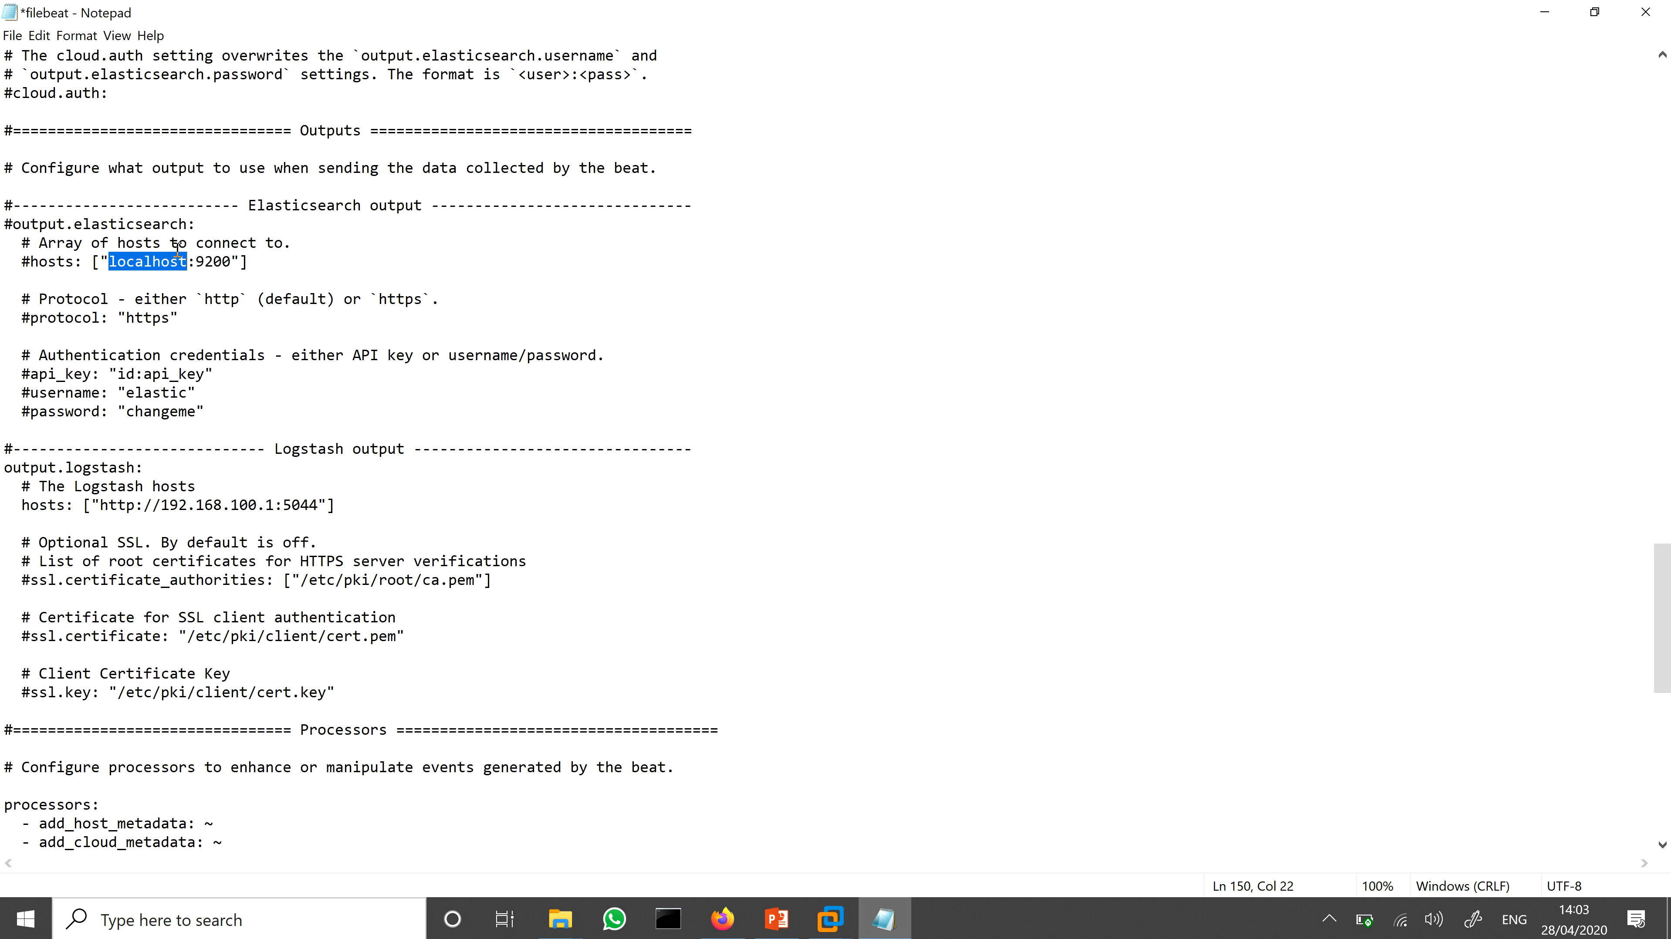
drag(30, 261, 15, 258)
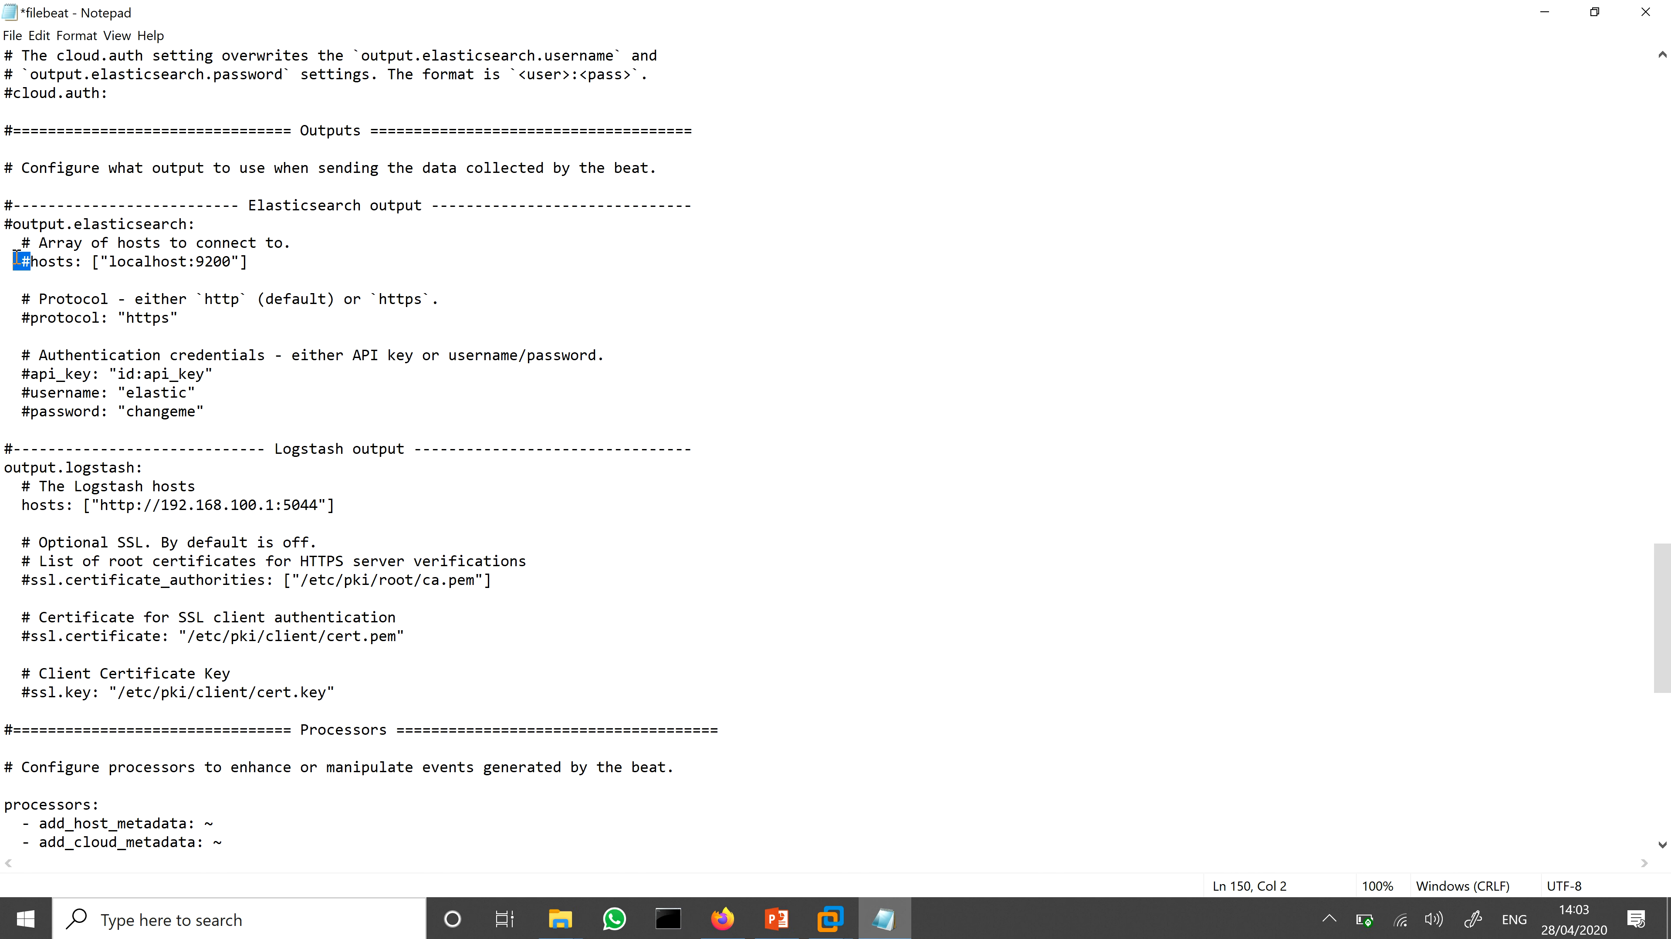
double_click(134, 261)
click(134, 261)
drag(112, 261, 188, 261)
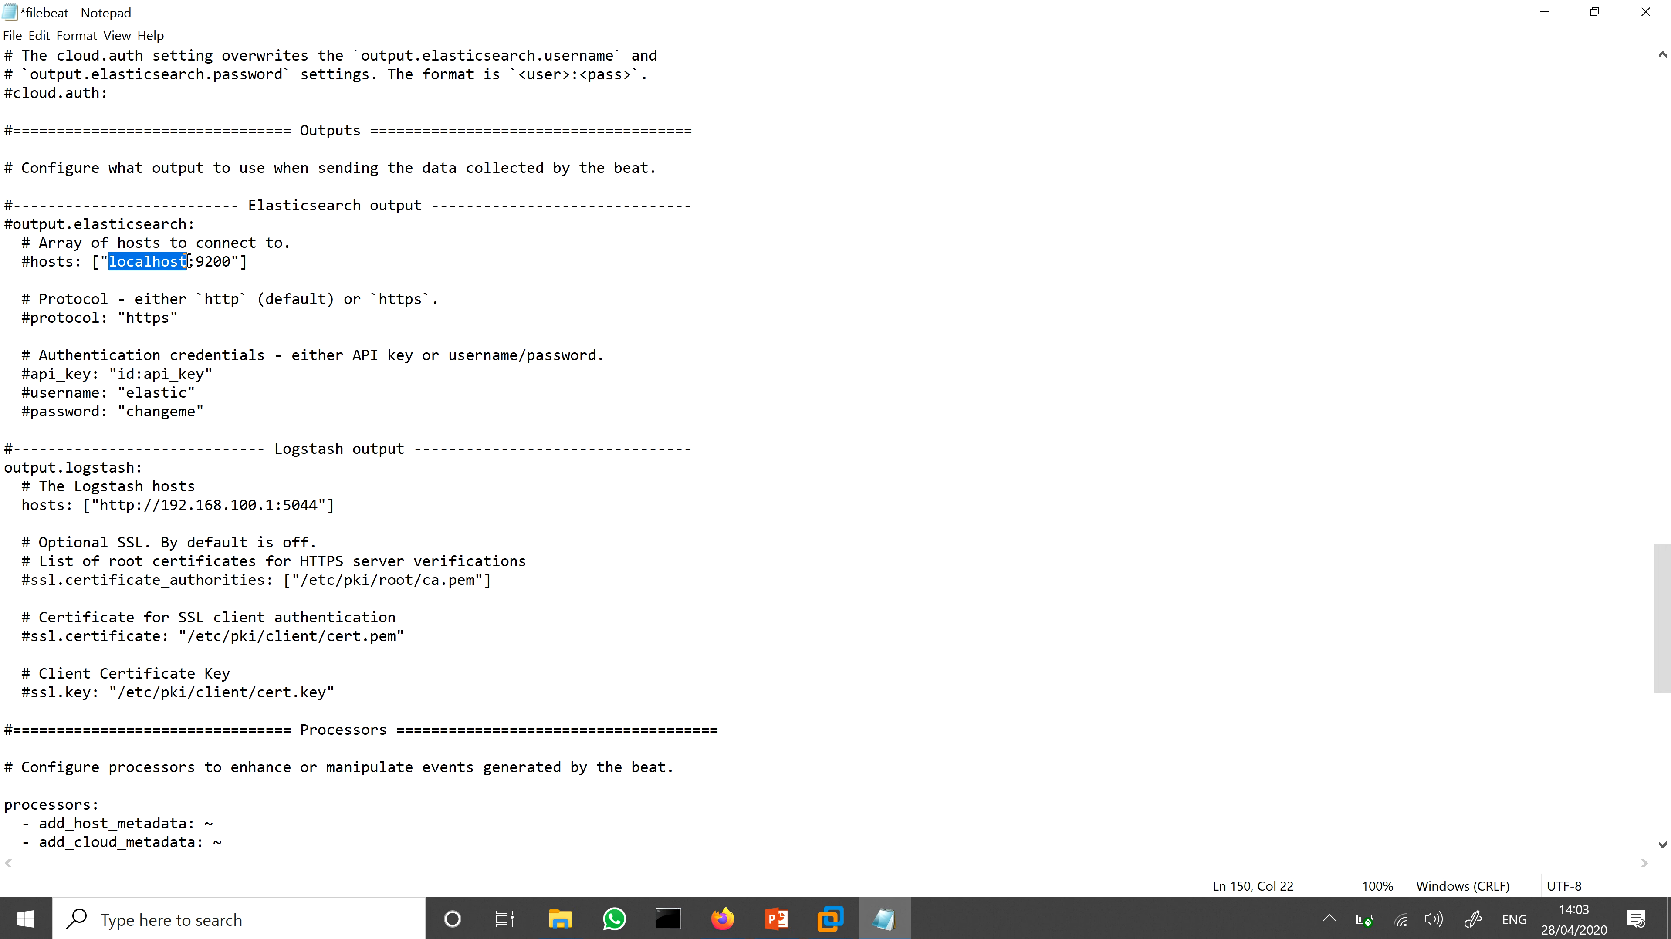
click(405, 250)
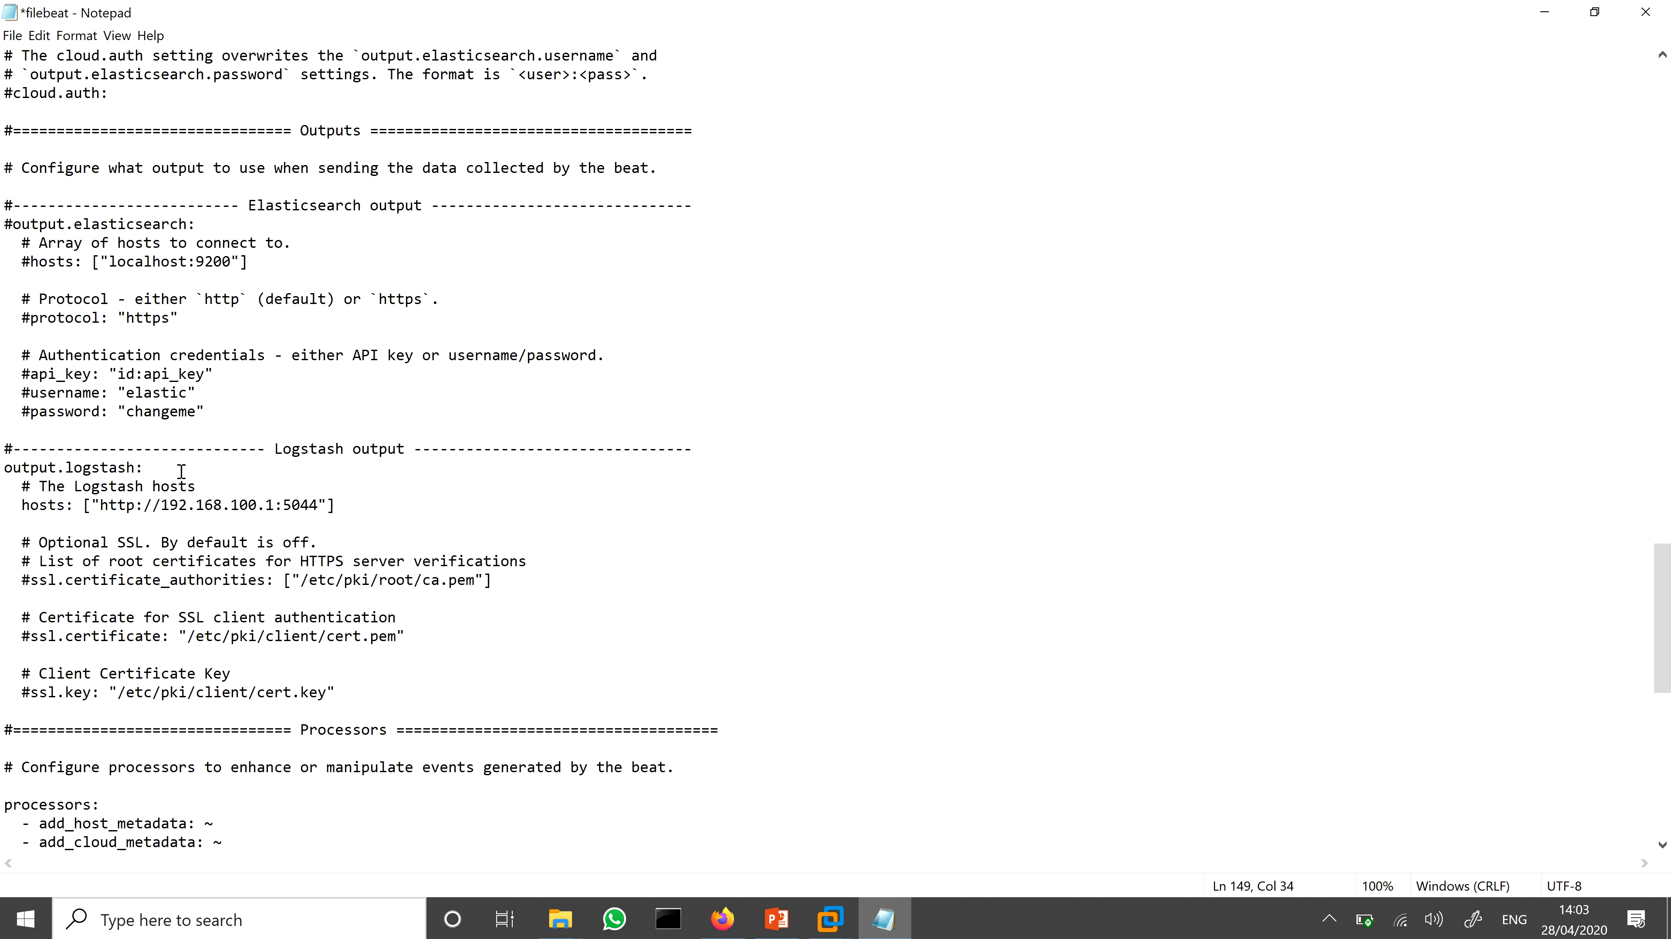
Step: Examine the output.logstash line and its hosts address, and compare them with the commented-out Elasticsearch hosts line
drag(155, 468, 7, 466)
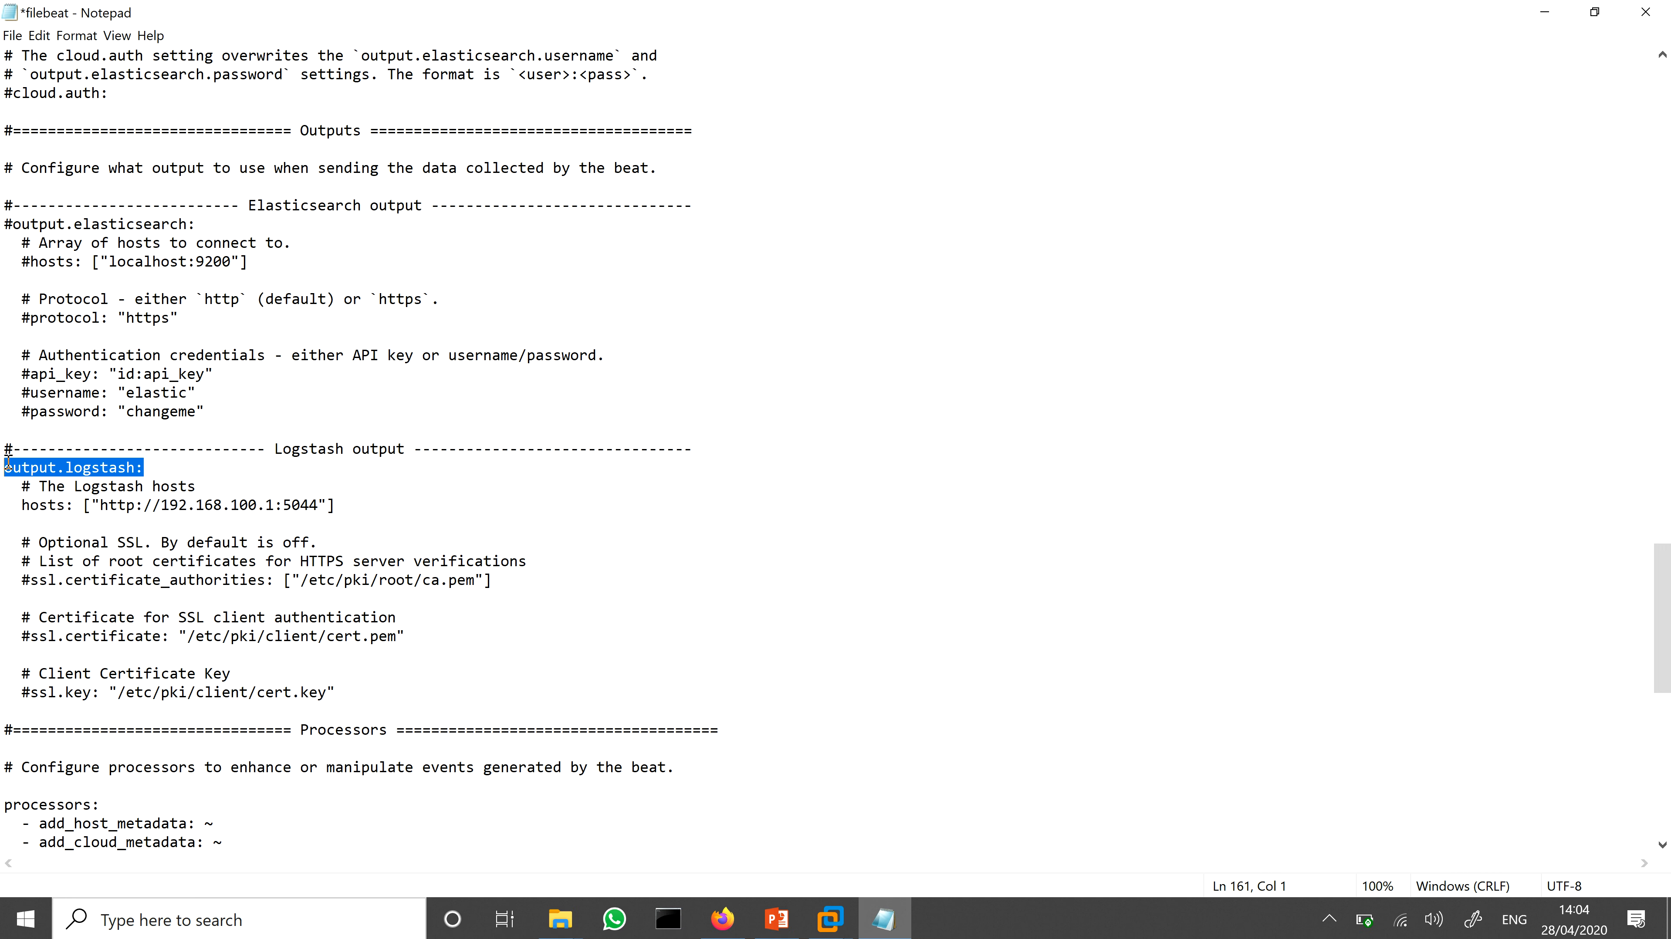
click(21, 505)
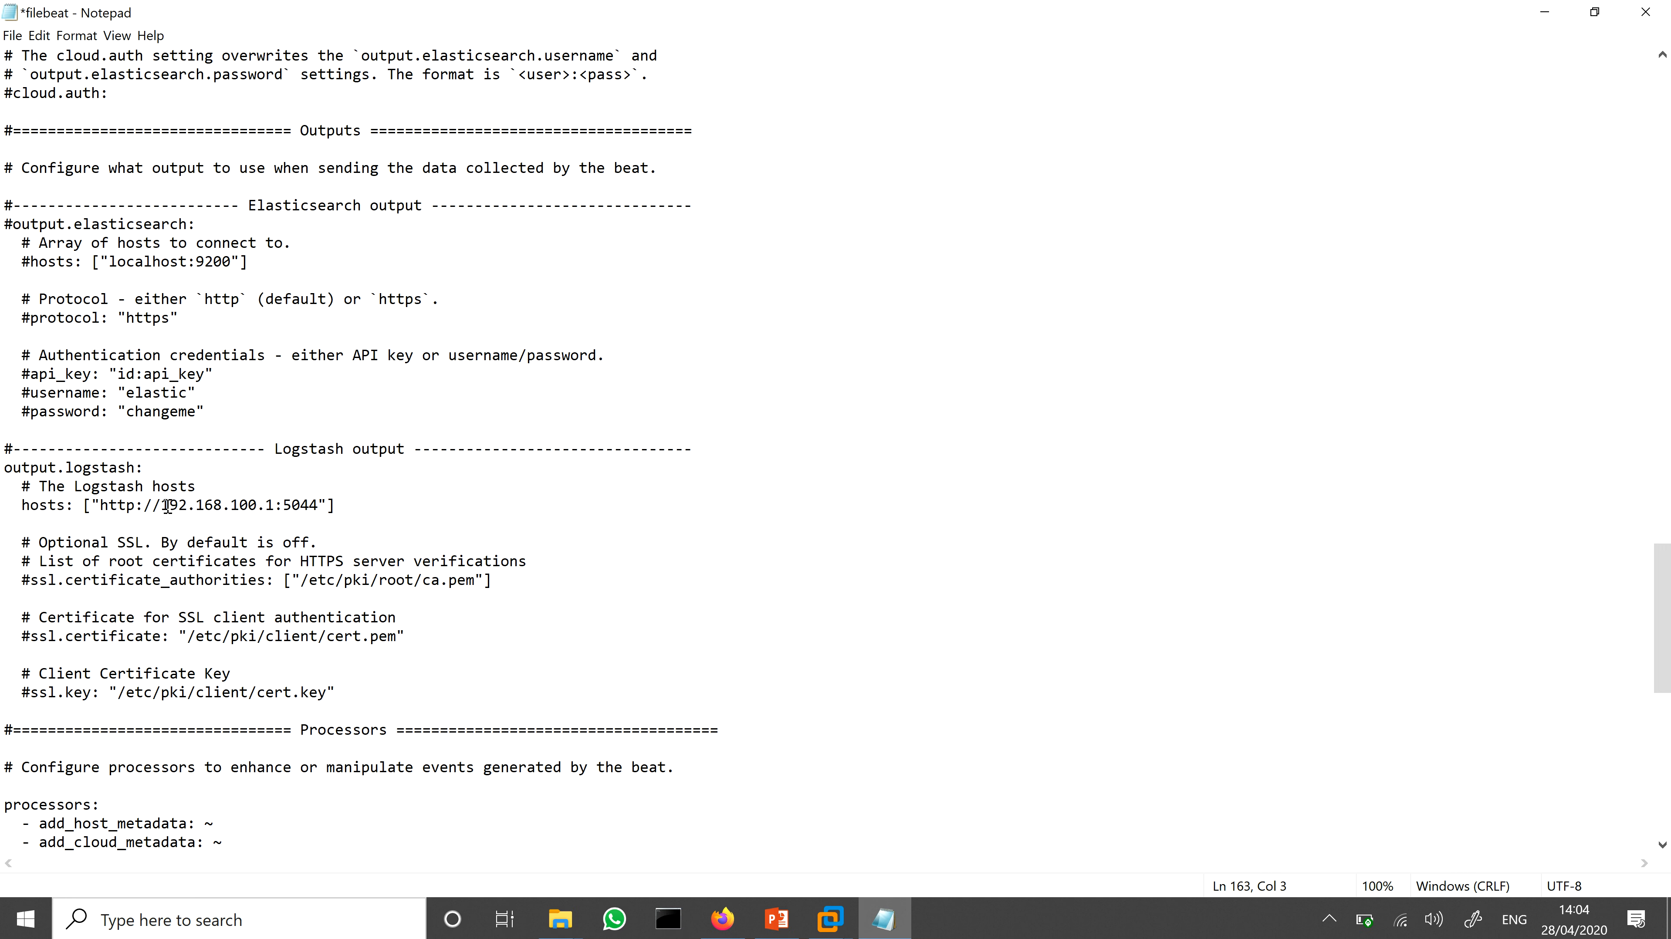
drag(162, 506, 322, 509)
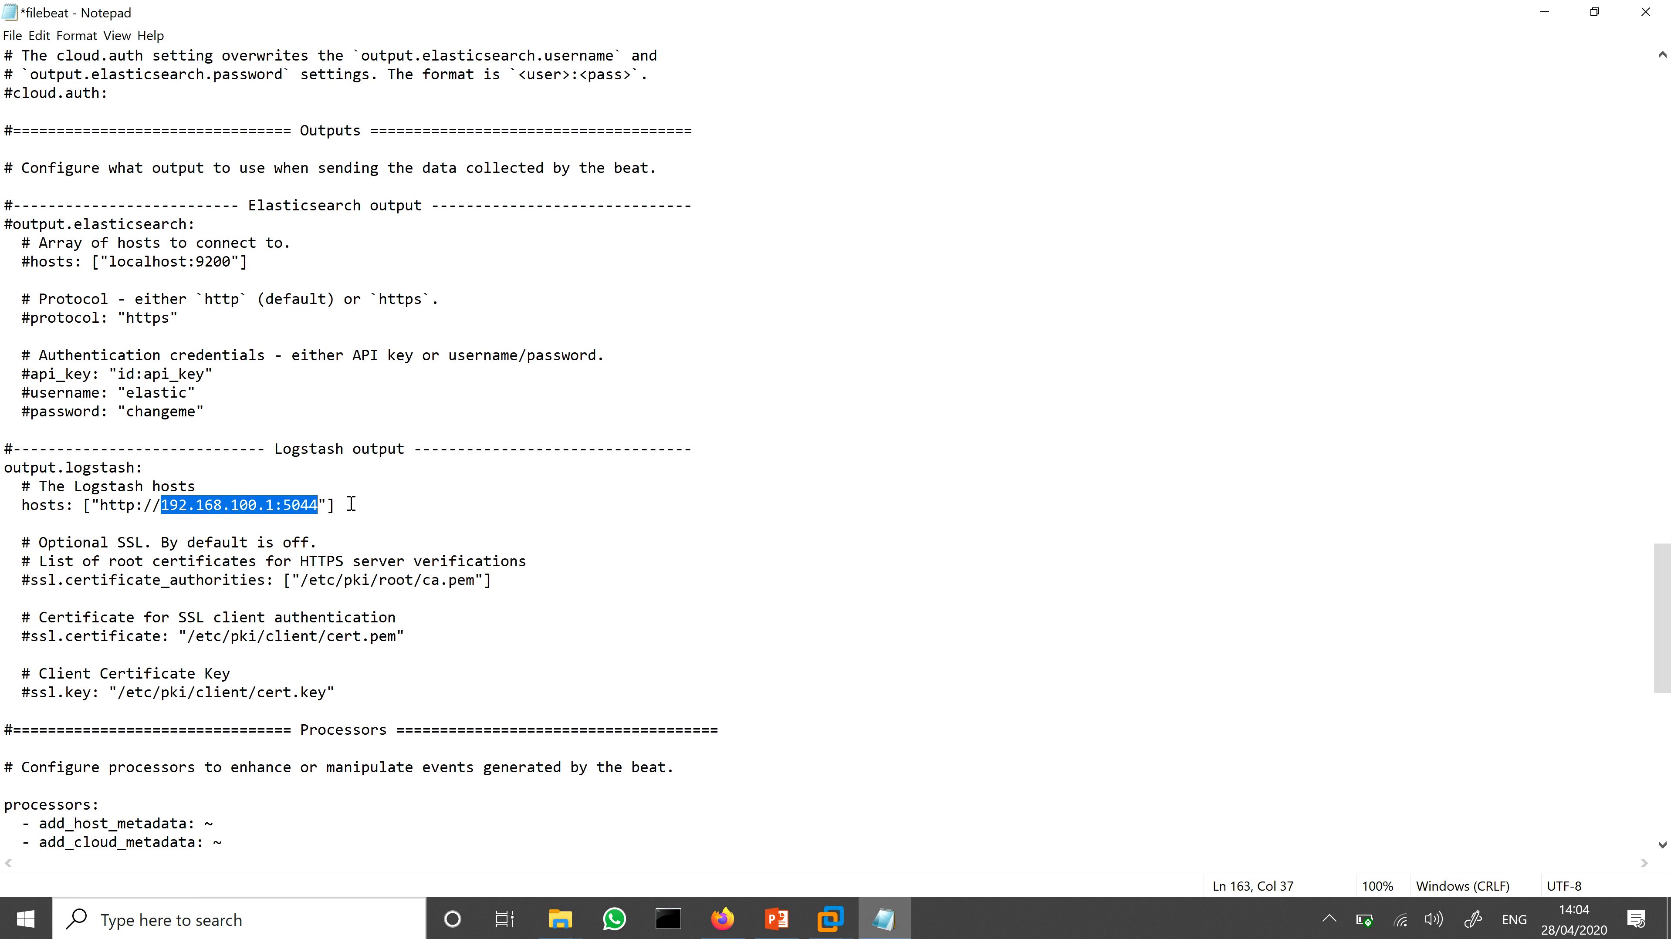
click(414, 499)
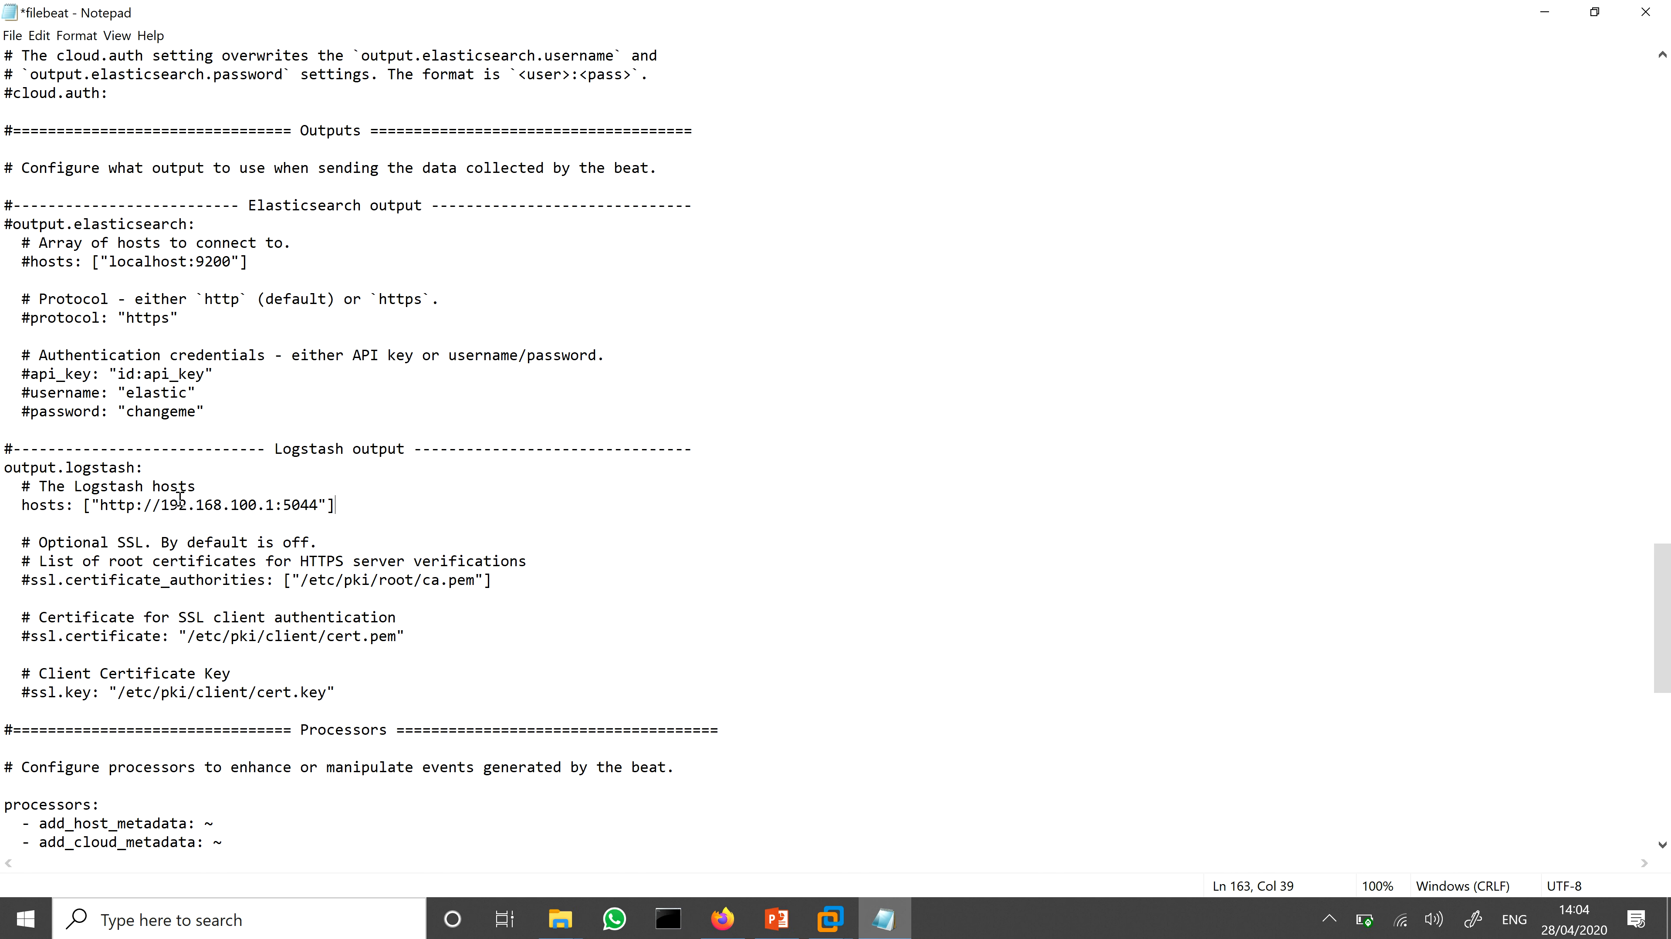
drag(21, 506, 14, 505)
drag(29, 260, 23, 261)
drag(110, 262, 186, 260)
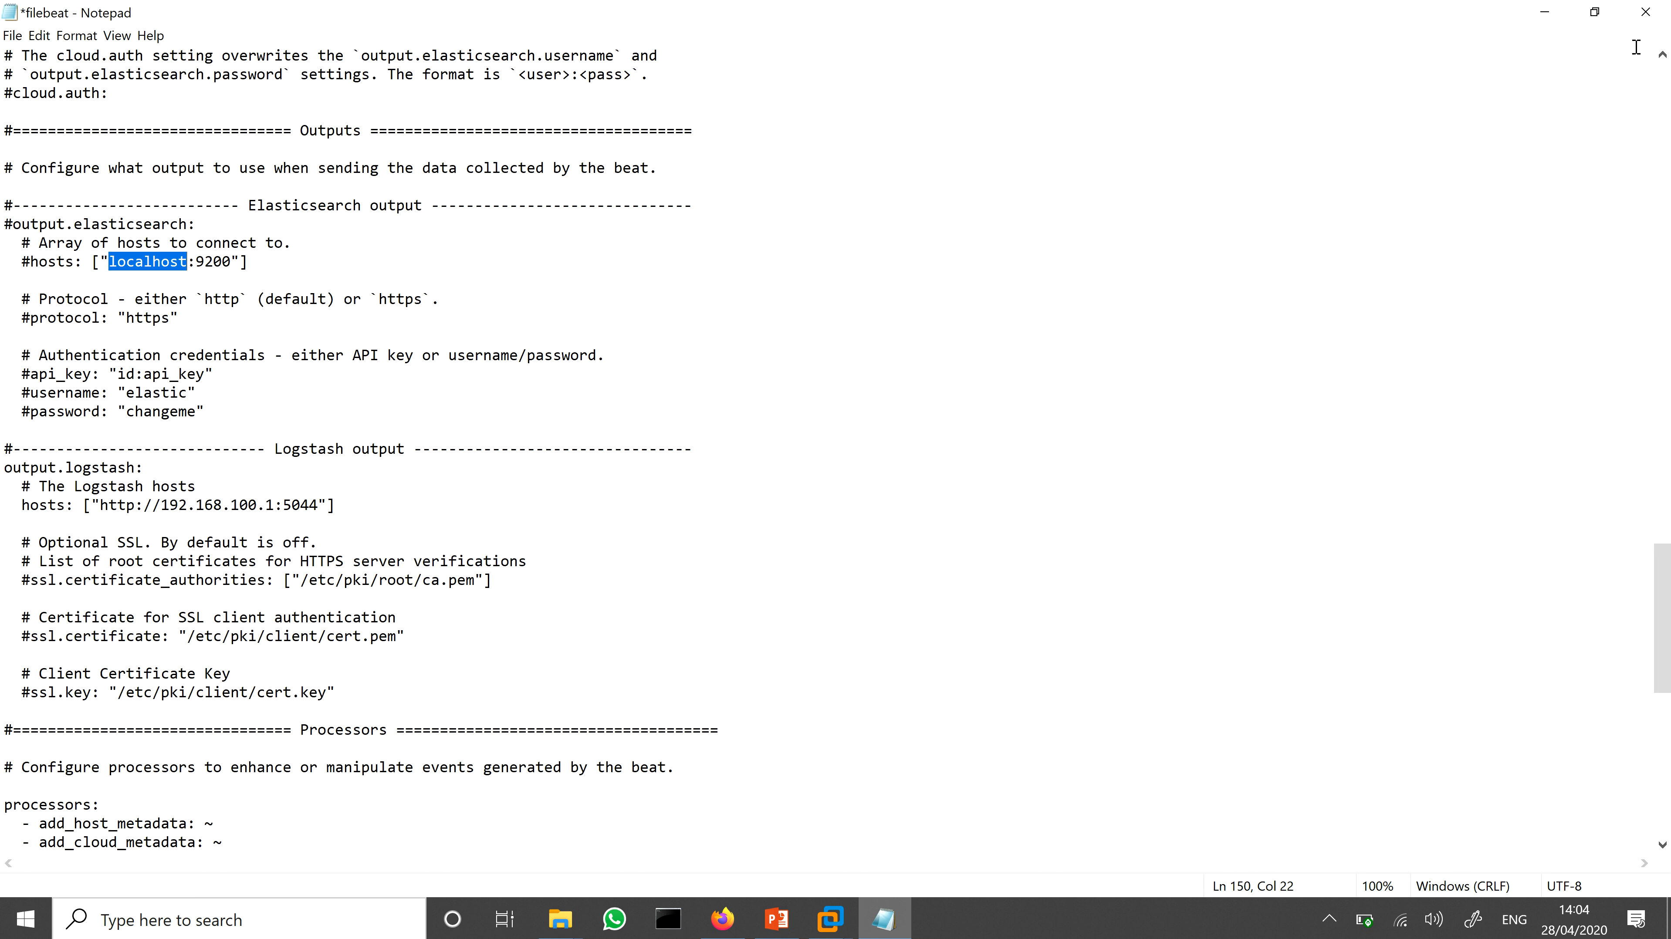
Step: Close the configuration file without saving its changes, and close the Filebeat folder window
click(1664, 15)
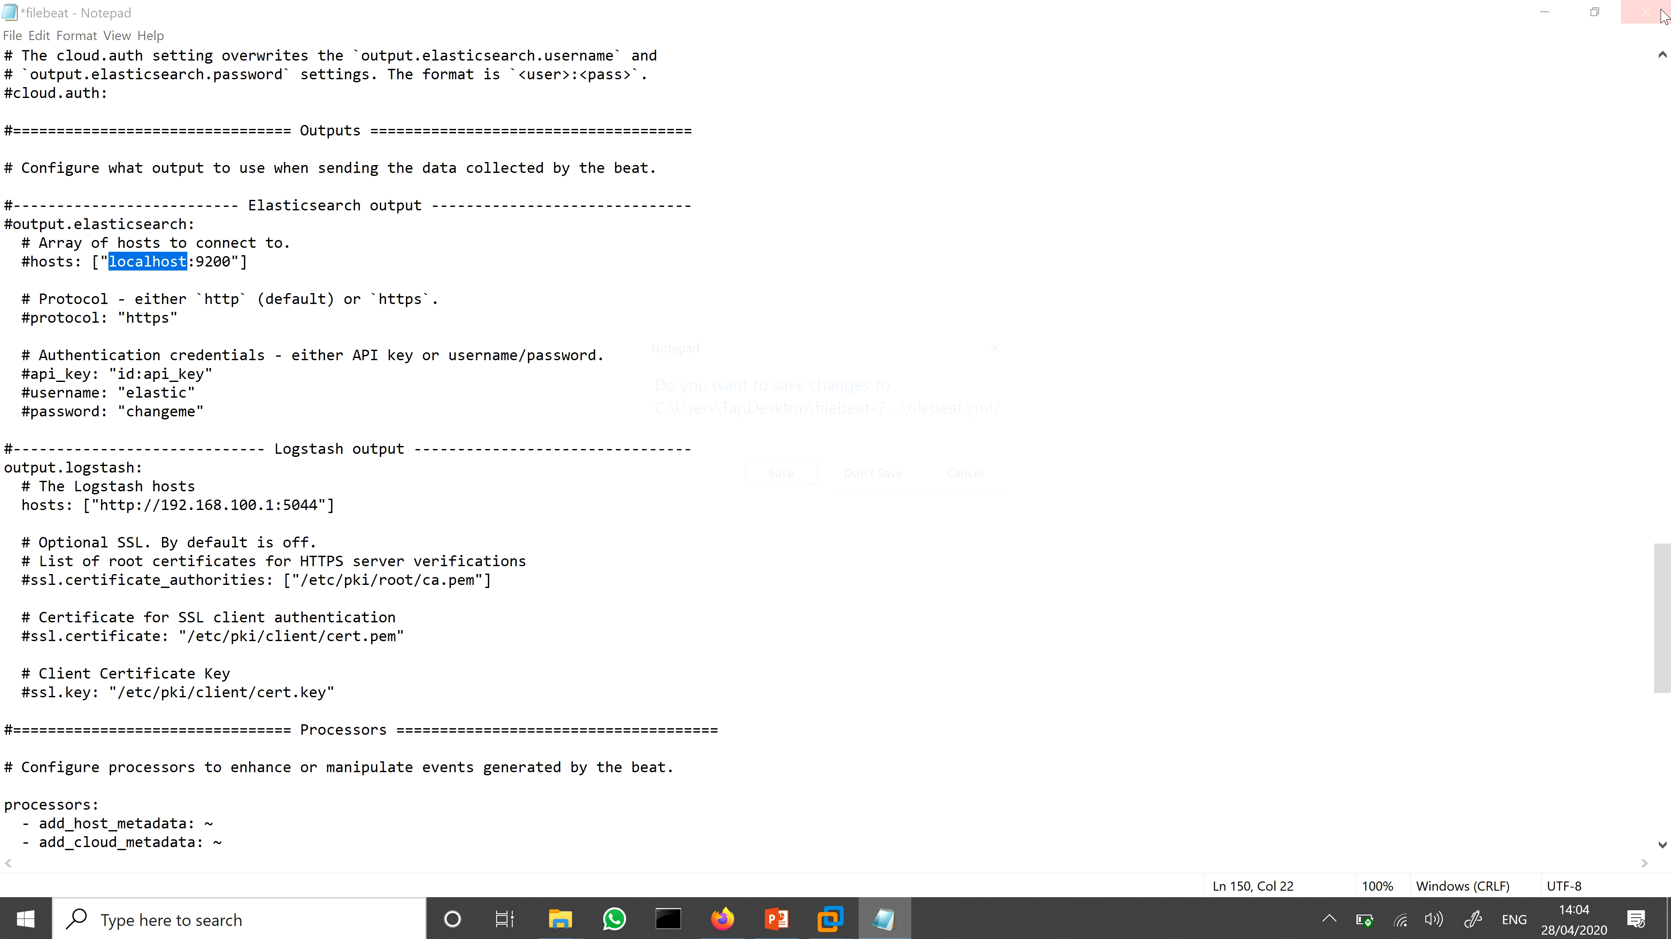
click(900, 476)
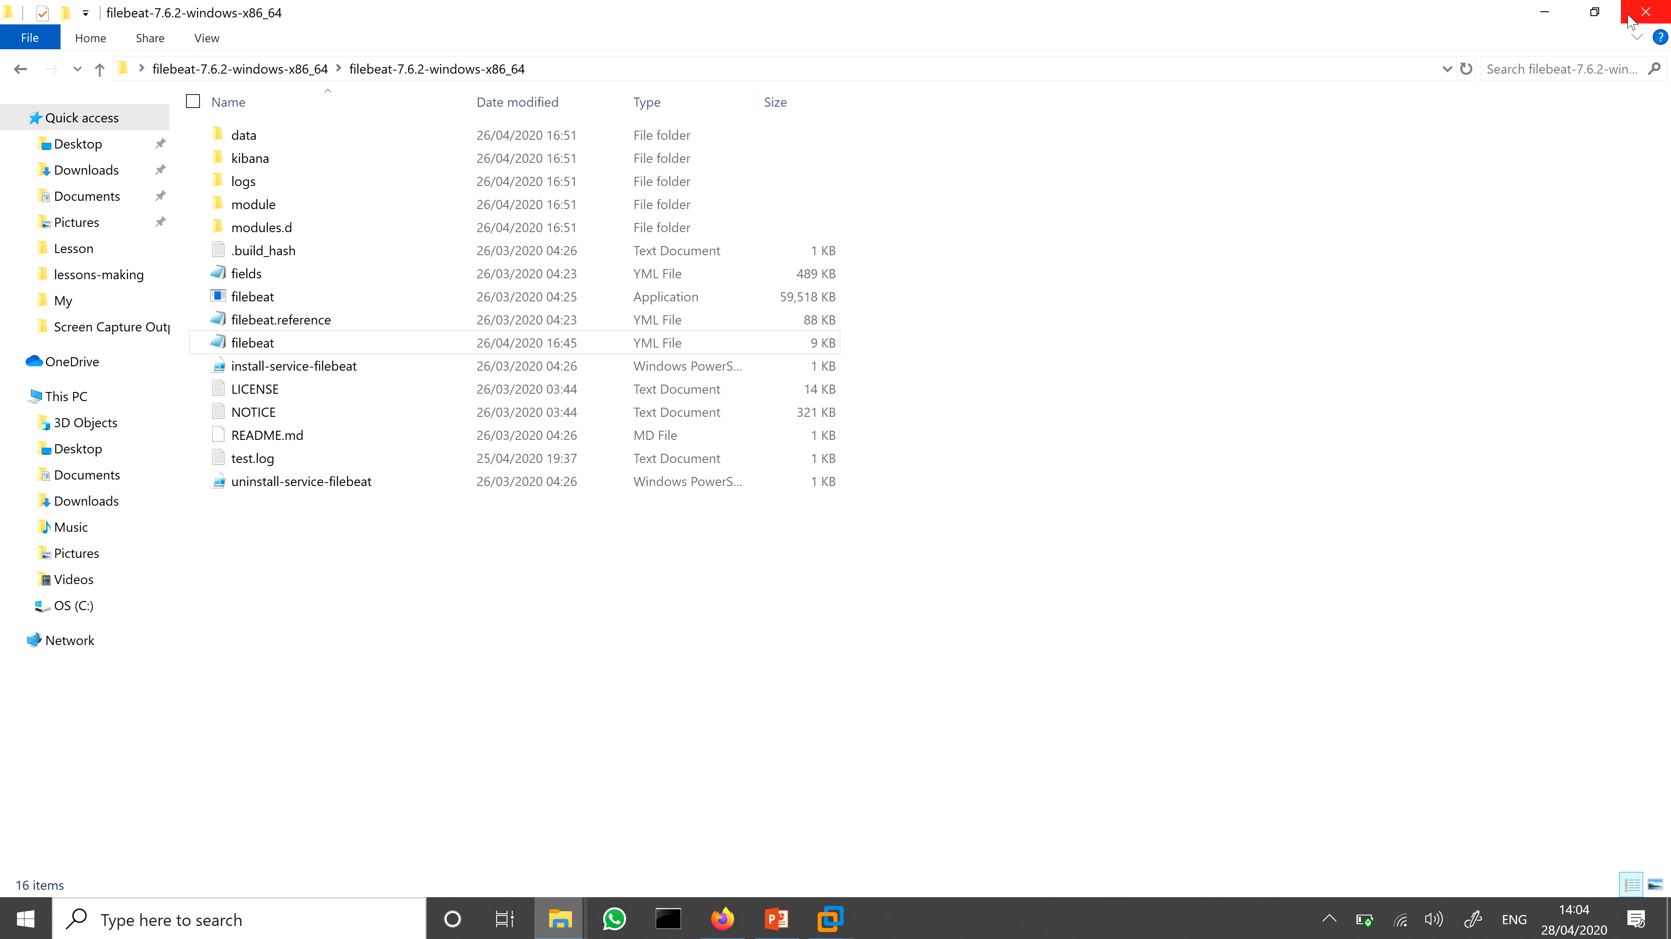
click(1645, 12)
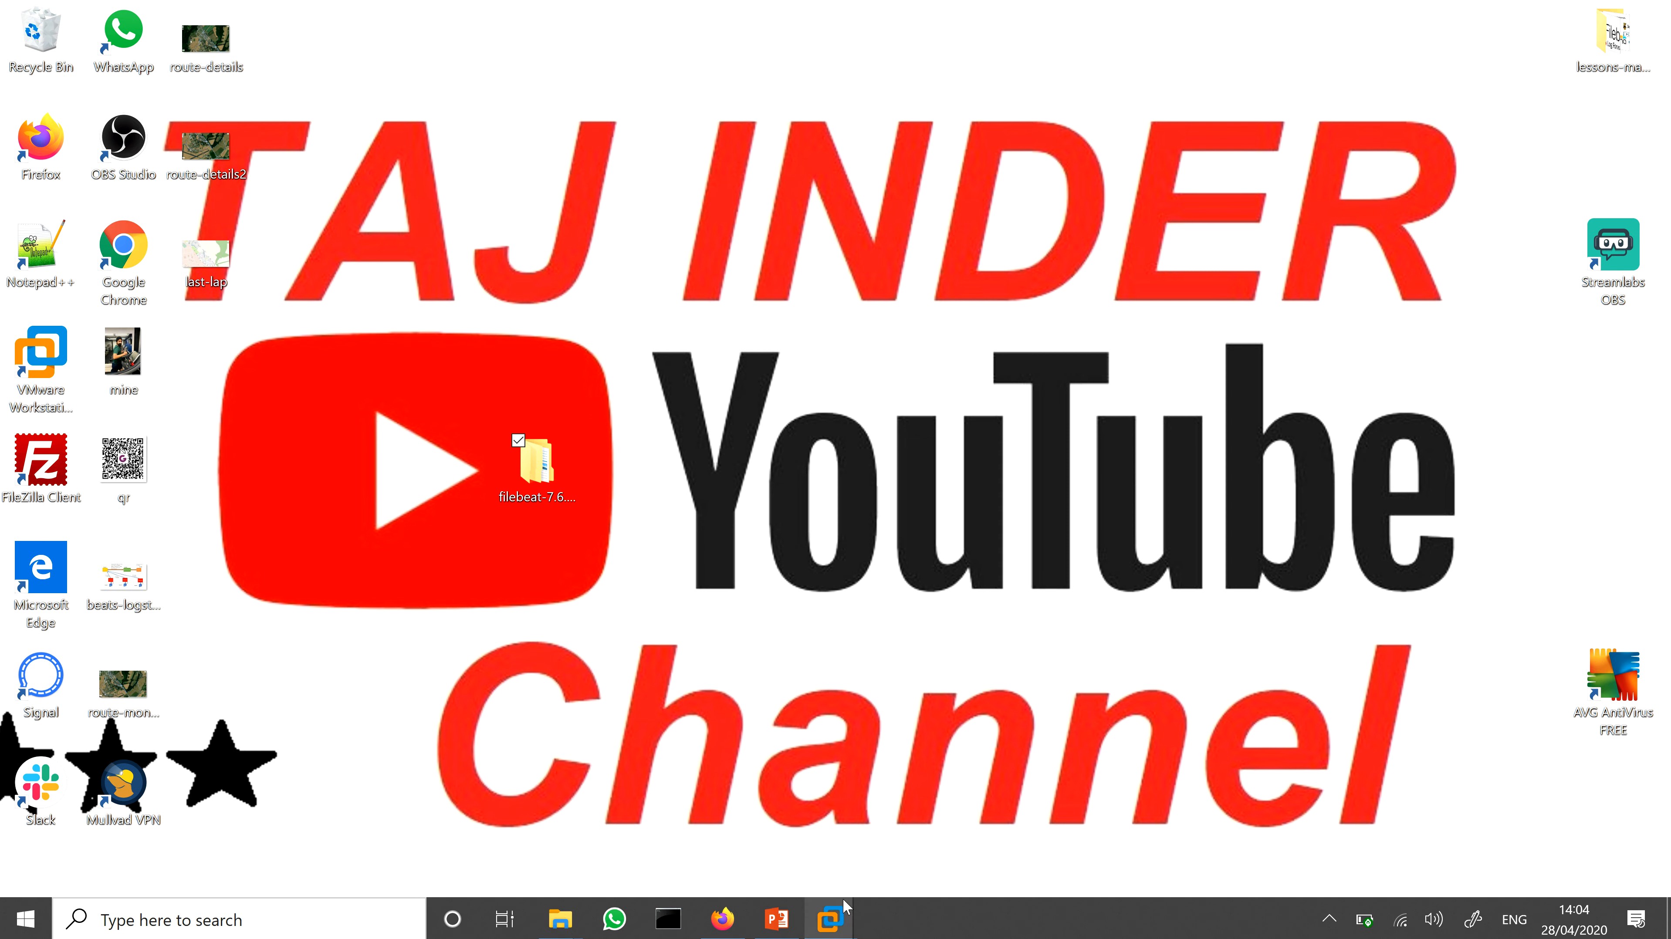
Step: Switch to the elasticsearch-lesson-2 presentation in PowerPoint and start its slide show from the beginning
mouse_move(783, 930)
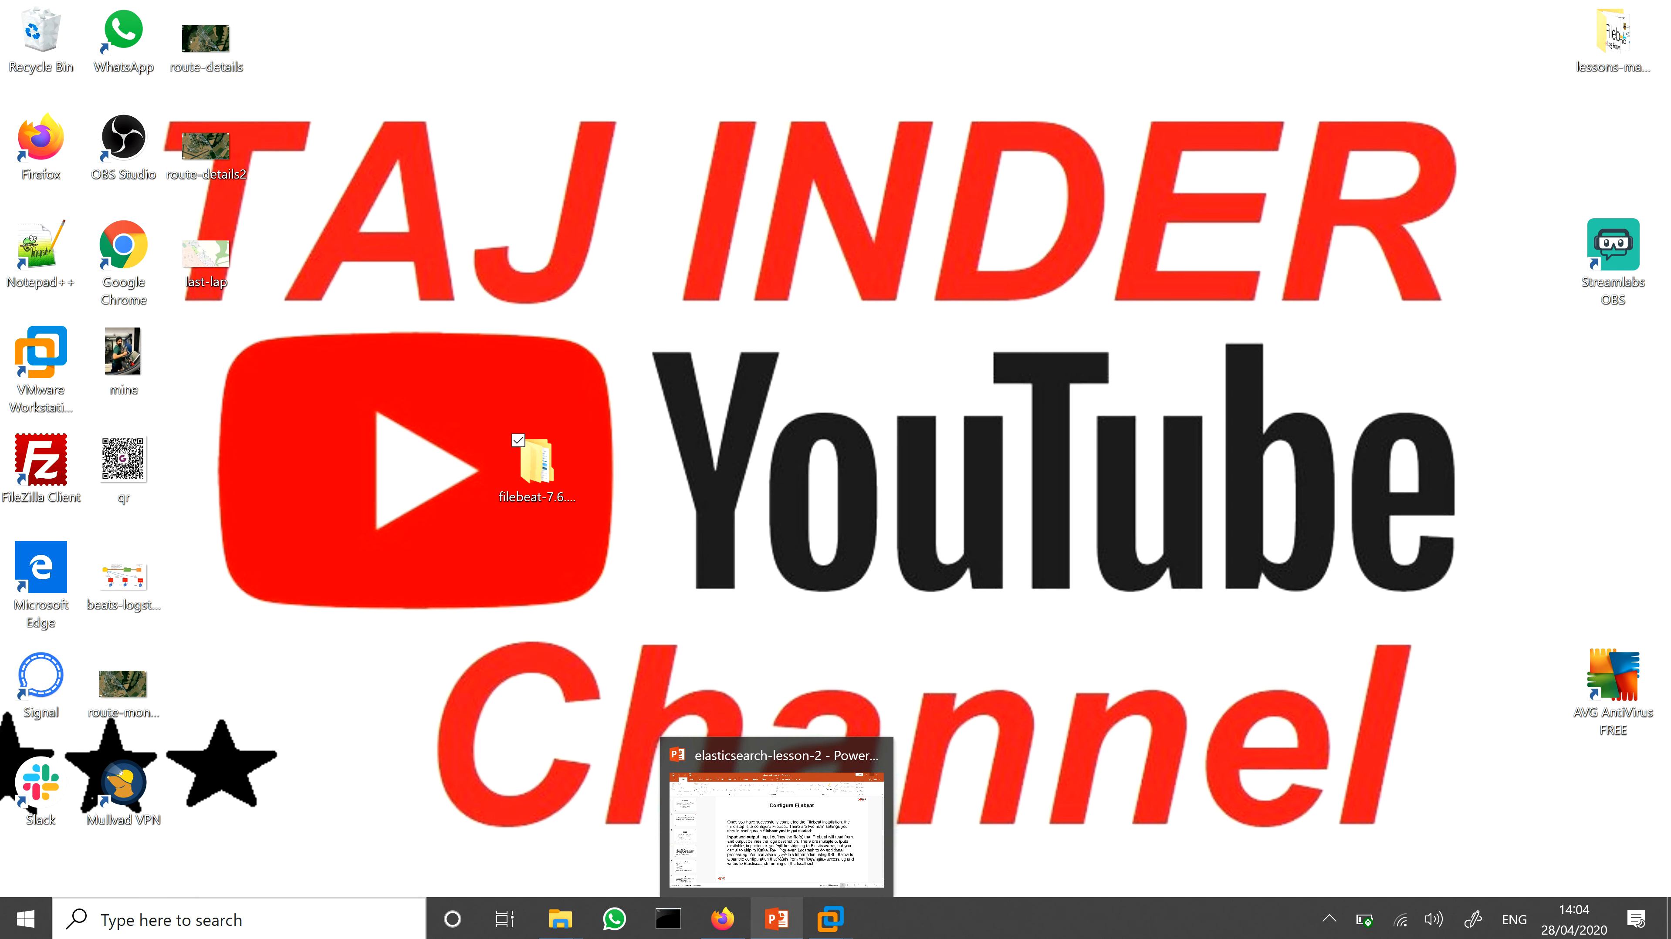
click(782, 845)
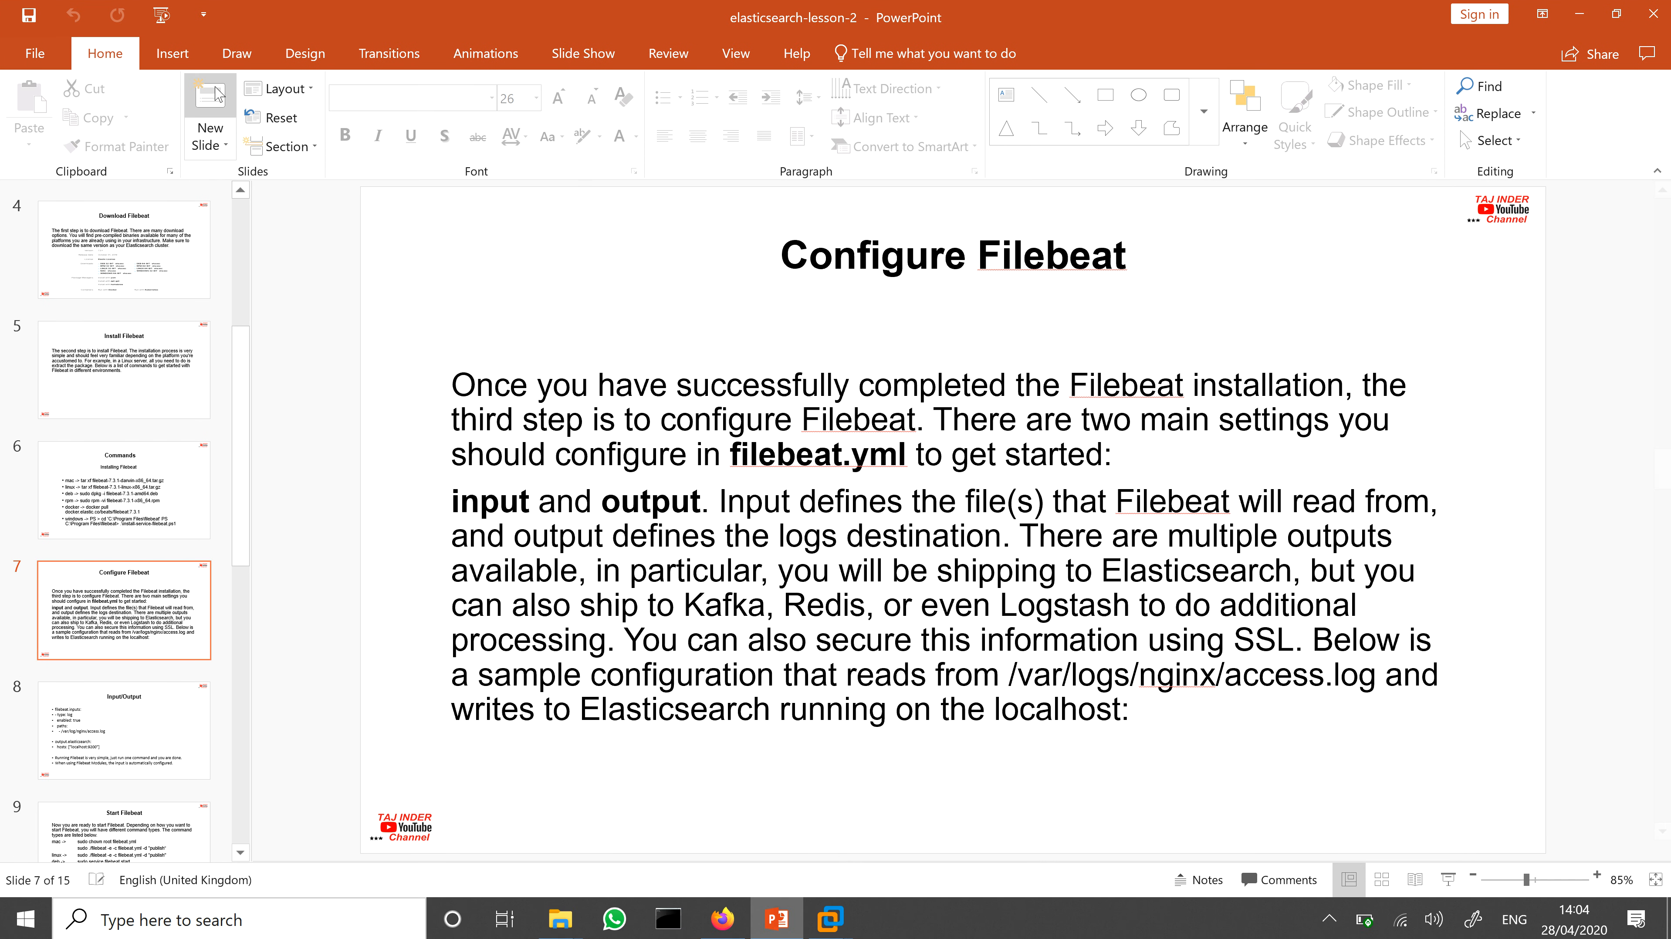
click(166, 17)
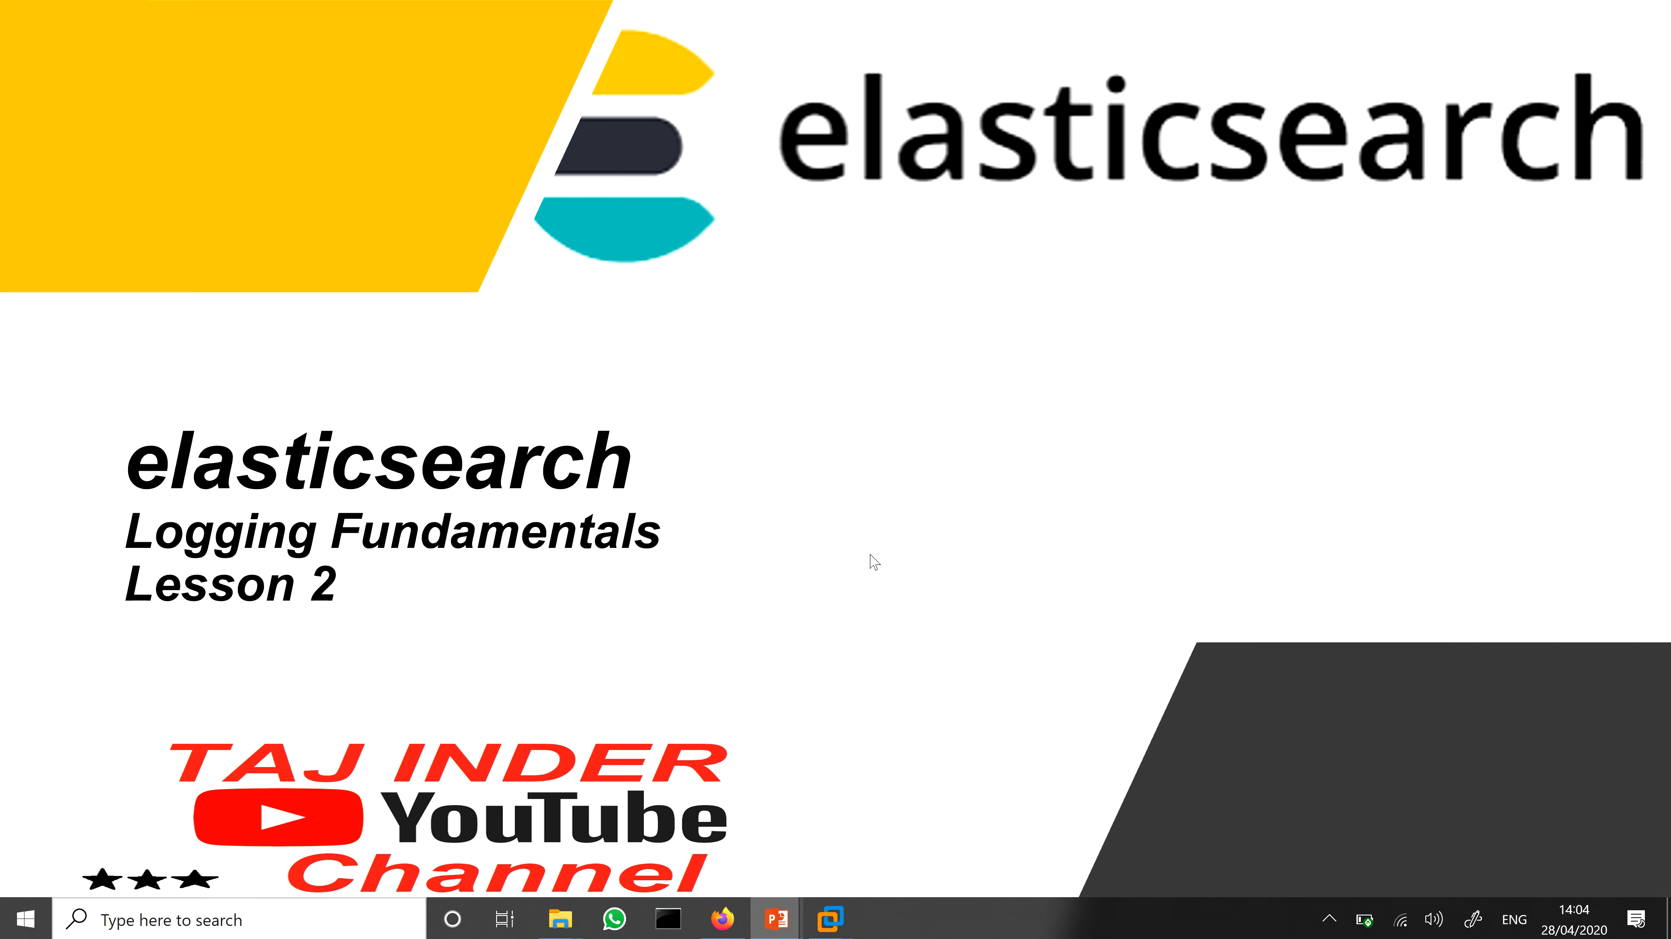